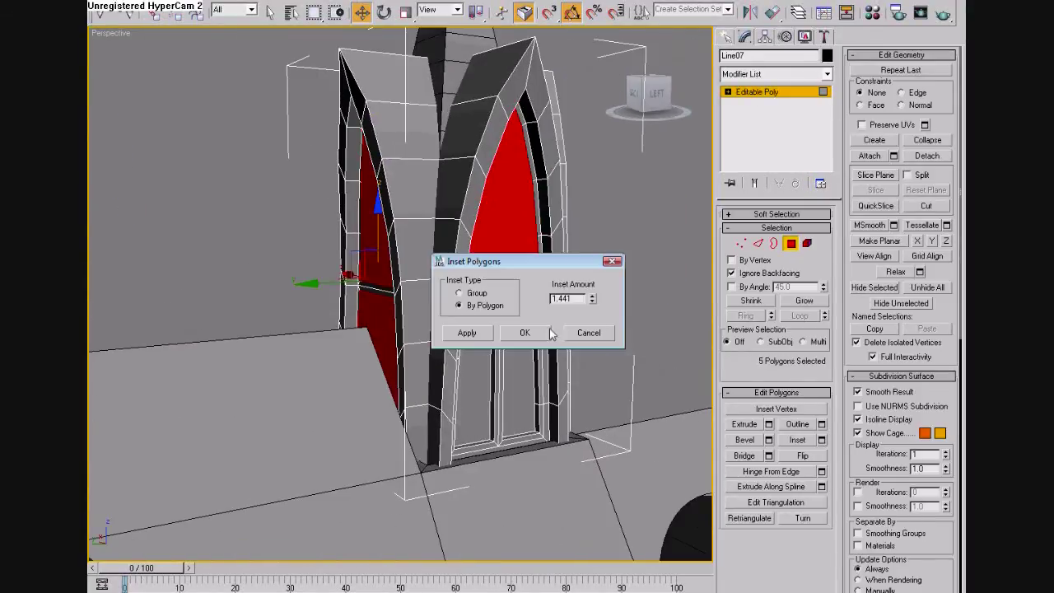
# Step: Inset the arch window faces by 1.441 (By Polygon), then start a new group with the default name cleared
pyautogui.click(768, 441)
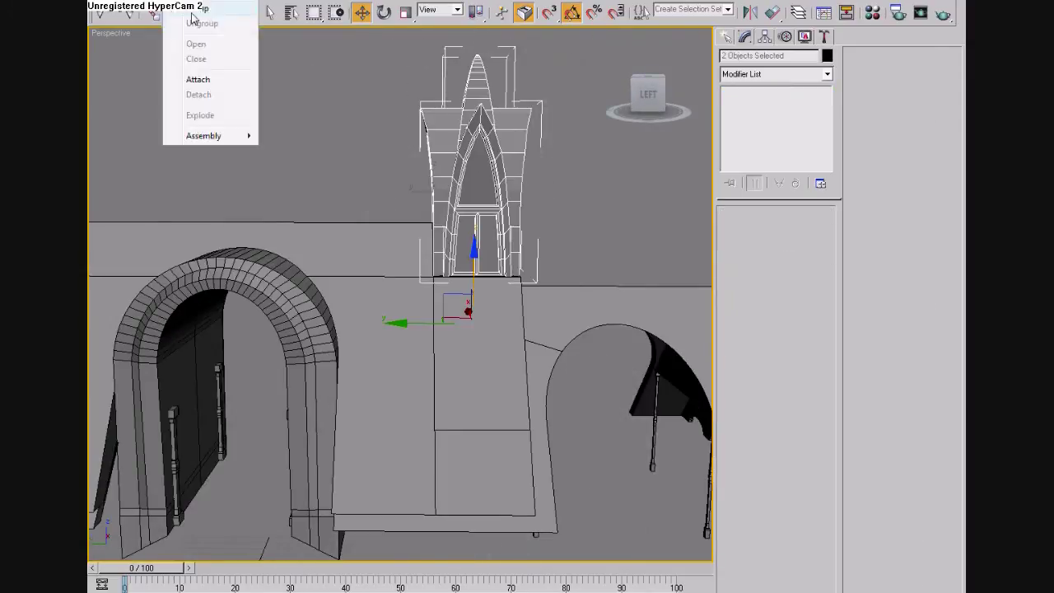
pyautogui.click(192, 10)
pyautogui.press('BackSpace')
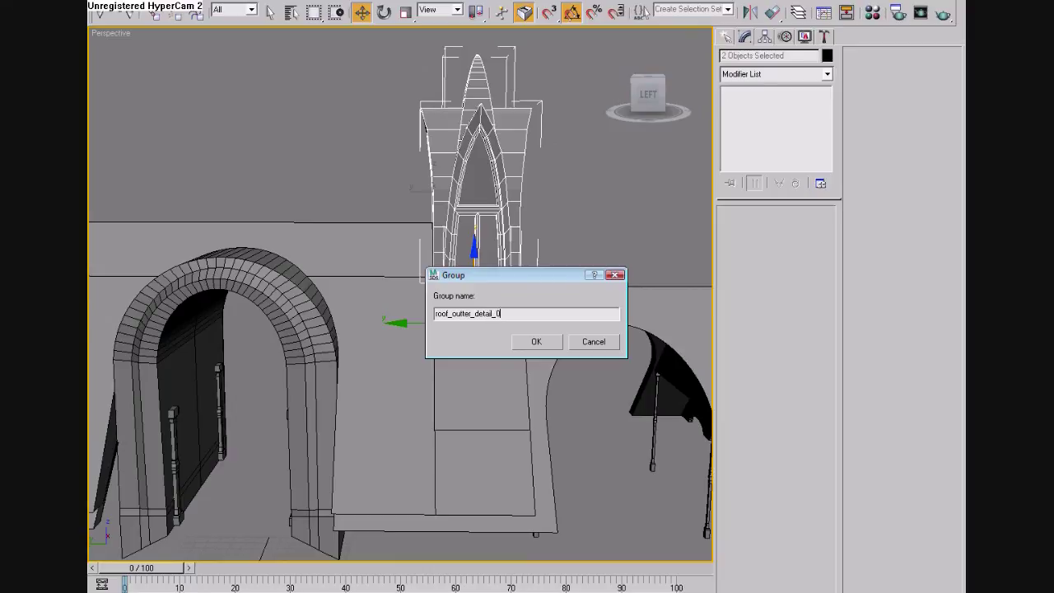
# Step: Name the group roof_outter_detail_02 and mirror a copy of the tower onto the opposite roof
pyautogui.write('2')
pyautogui.press('Return')
pyautogui.click(487, 414)
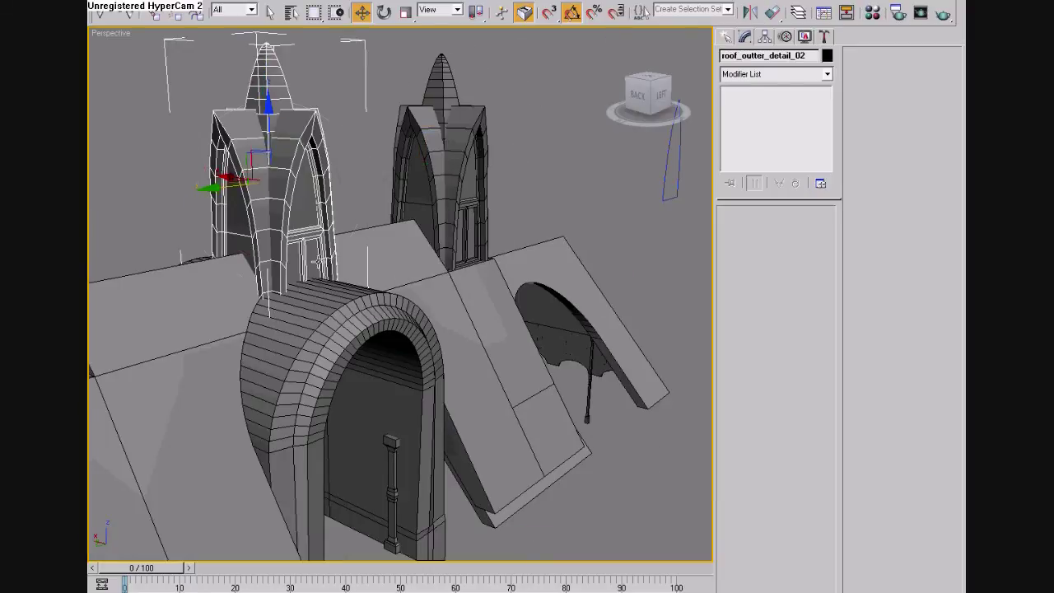
# Step: Check both towers across the viewports and unhide the remaining scene objects
pyautogui.press('w')
pyautogui.hotkey('alt', 'w')
pyautogui.hotkey('alt', 'w')
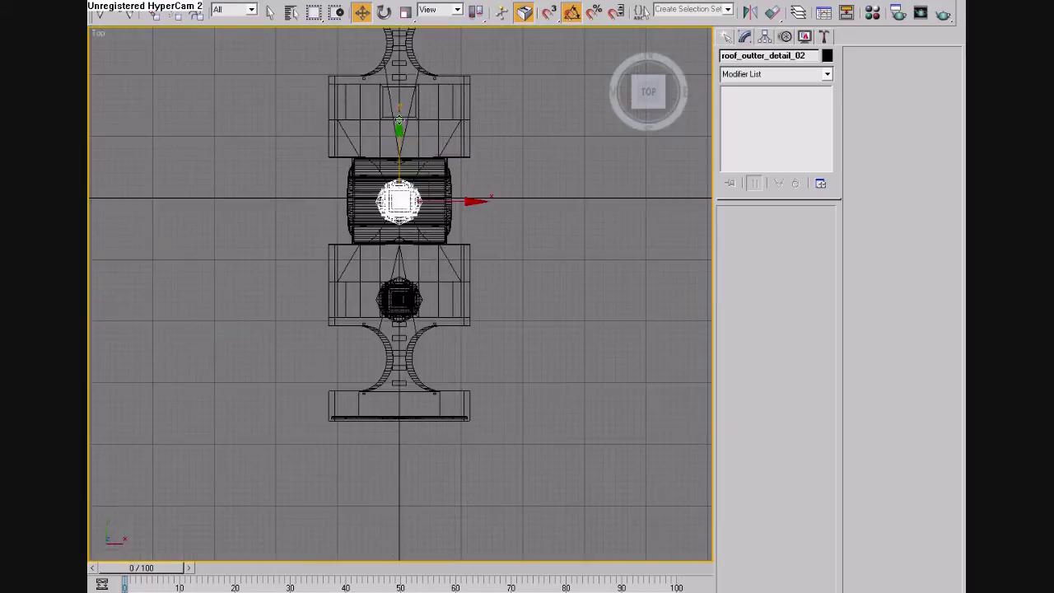
pyautogui.press('p')
pyautogui.press('z')
pyautogui.moveTo(328, 287)
pyautogui.keyDown('alt'); pyautogui.mouseDown(button='middle')
pyautogui.moveTo(308, 234)
pyautogui.moveTo(239, 287)
pyautogui.moveTo(382, 276)
pyautogui.mouseUp(button='middle'); pyautogui.keyUp('alt')
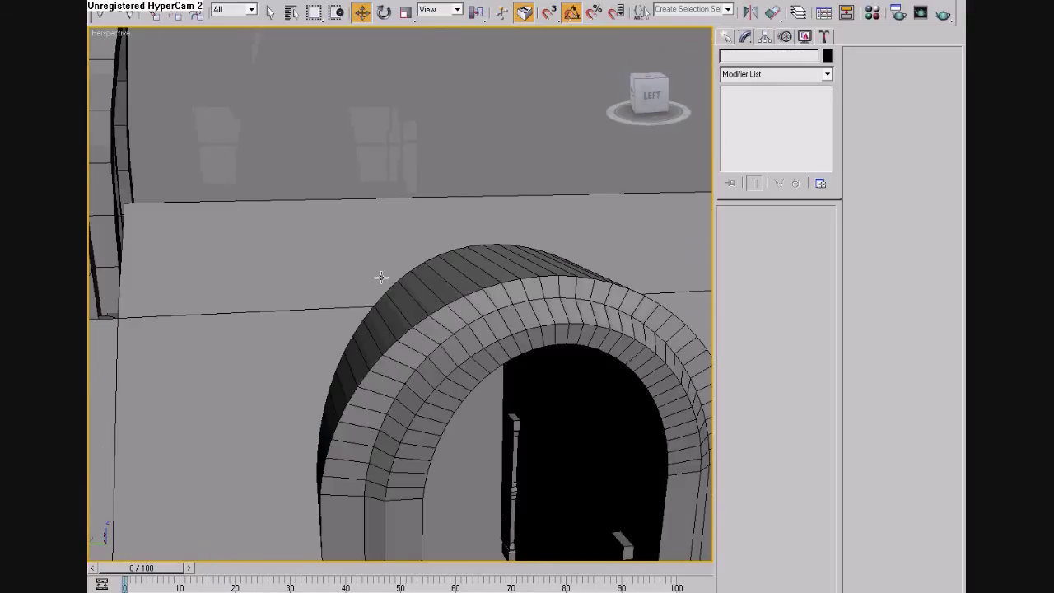
pyautogui.scroll(-5, 381, 277)
pyautogui.rightClick(365, 354)
pyautogui.click(431, 315)
pyautogui.rightClick(431, 316)
pyautogui.click(437, 308)
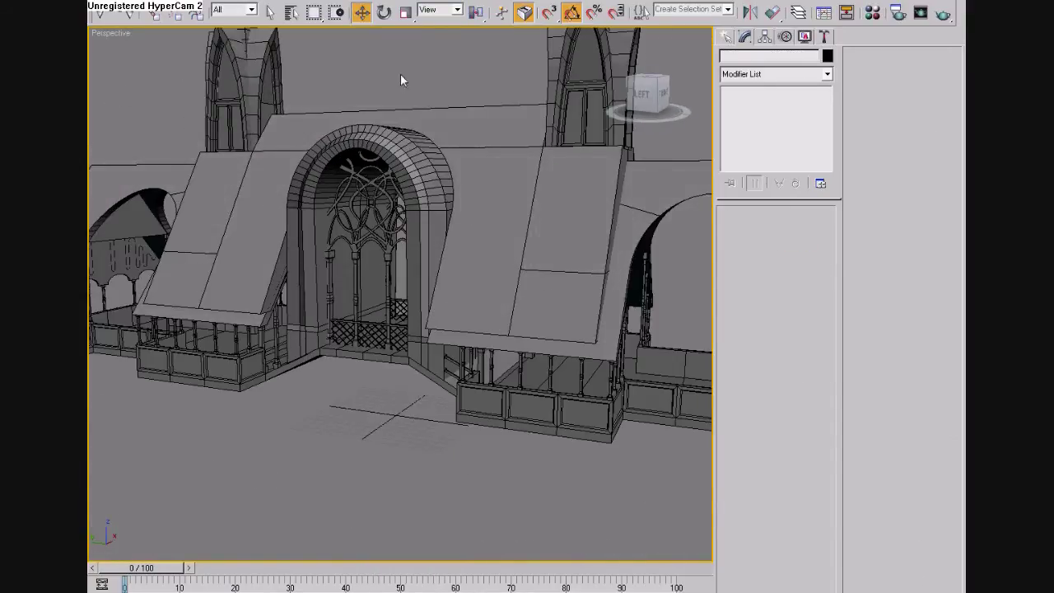
# Step: Save the scene as a new file
pyautogui.scroll(-5, 402, 82)
pyautogui.scroll(2, 403, 82)
pyautogui.hotkey('ctrl', 'shift', 's')
pyautogui.click(567, 481)
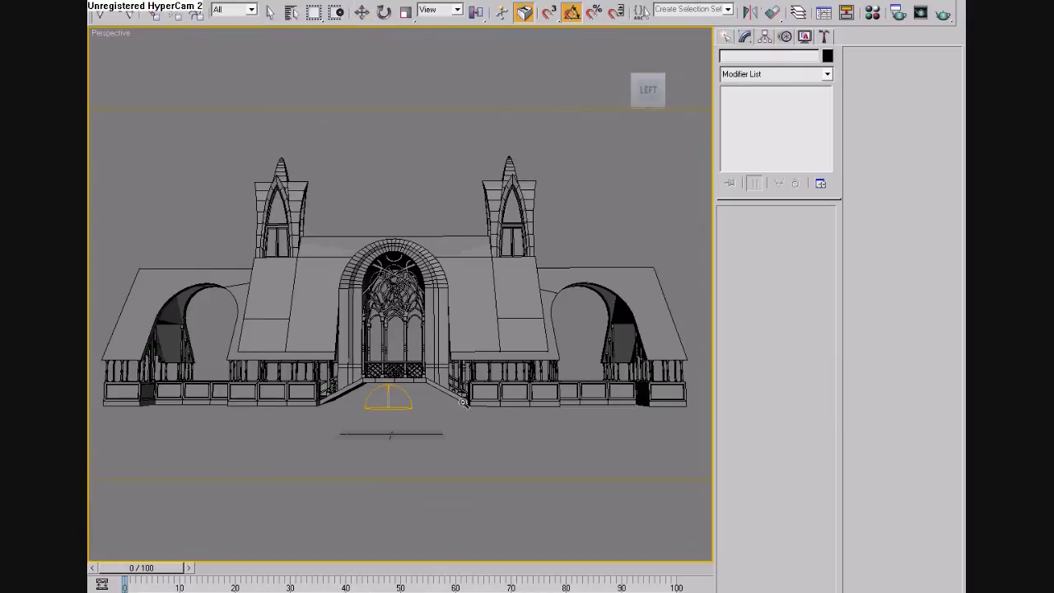
# Step: Isolate the roof and tower, then clone the dormer mesh onto the other roof slope
pyautogui.rightClick(425, 318)
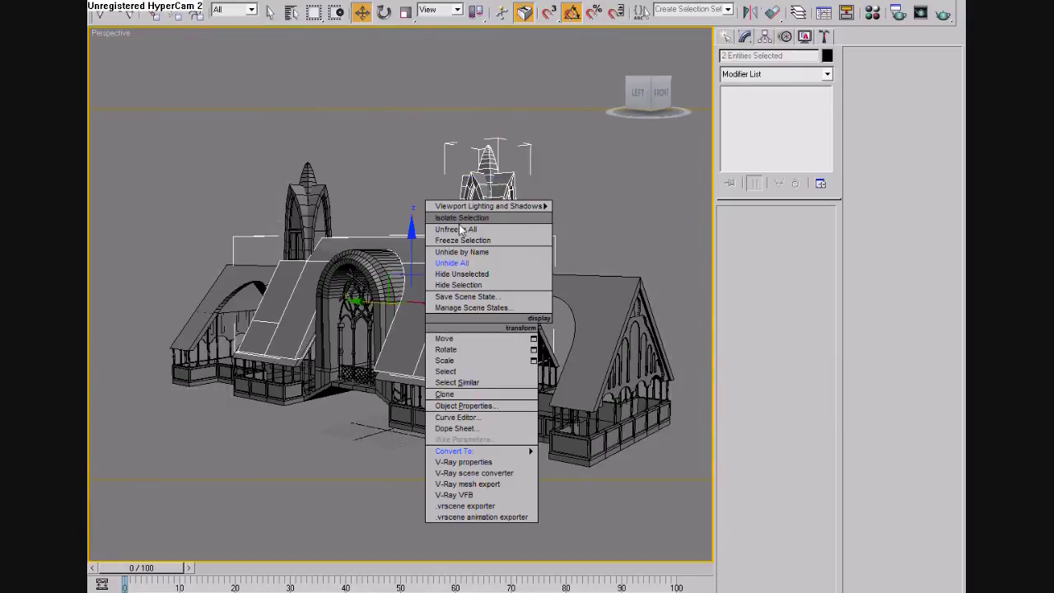
pyautogui.click(466, 224)
pyautogui.click(196, 43)
pyautogui.click(484, 151)
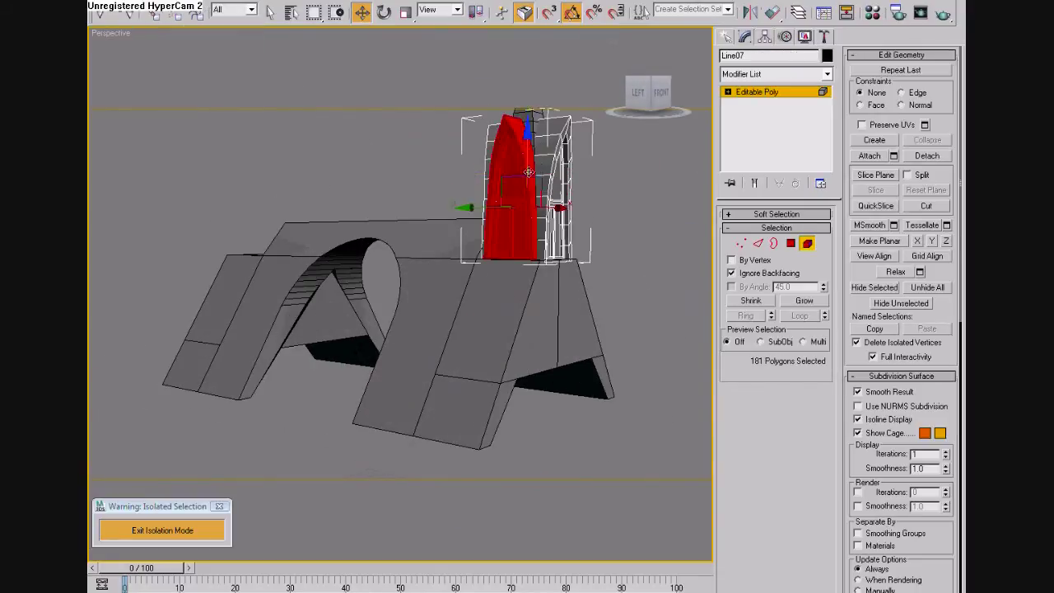
pyautogui.keyDown('shift'); pyautogui.moveTo(528, 172); pyautogui.dragTo(329, 165); pyautogui.keyUp('shift')
pyautogui.press('Return')
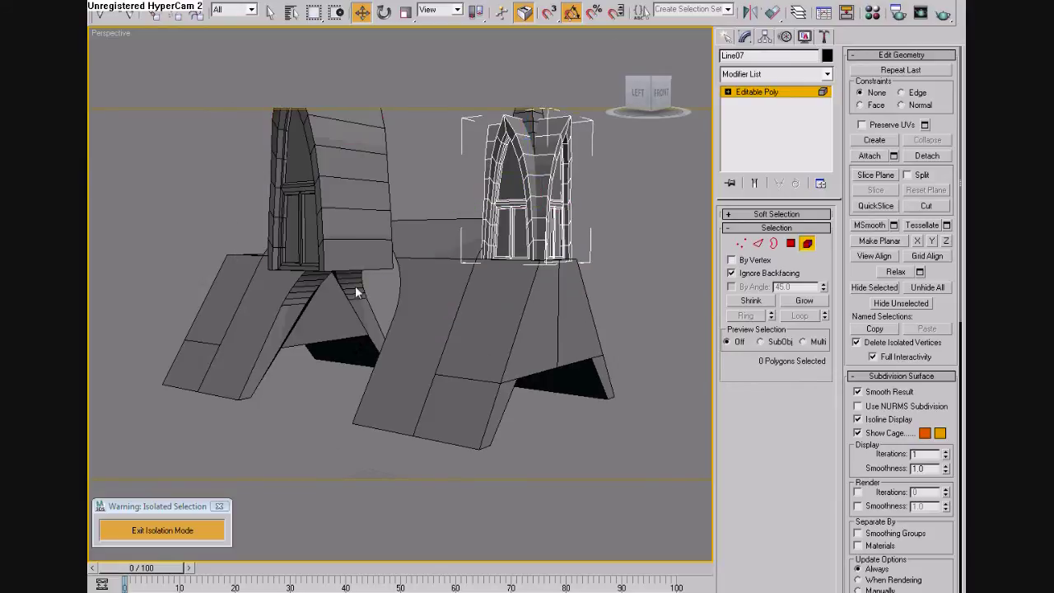
# Step: Select the vertices at the right end of the small roof window
pyautogui.keyDown('alt'); pyautogui.moveTo(355, 286); pyautogui.dragTo(536, 217, button='middle'); pyautogui.keyUp('alt')
pyautogui.click(313, 288)
pyautogui.moveTo(313, 288)
pyautogui.keyDown('alt'); pyautogui.mouseDown(button='middle')
pyautogui.moveTo(282, 318)
pyautogui.moveTo(420, 306)
pyautogui.mouseUp(button='middle'); pyautogui.keyUp('alt')
pyautogui.click(297, 271)
pyautogui.press('2')
pyautogui.press('1')
pyautogui.moveTo(528, 361)
pyautogui.keyDown('alt'); pyautogui.mouseDown(button='middle')
pyautogui.moveTo(561, 277)
pyautogui.moveTo(547, 326)
pyautogui.mouseUp(button='middle'); pyautogui.keyUp('alt')
pyautogui.hotkey('alt', 'w')
pyautogui.hotkey('alt', 'w')
pyautogui.moveTo(516, 412); pyautogui.dragTo(353, 213)
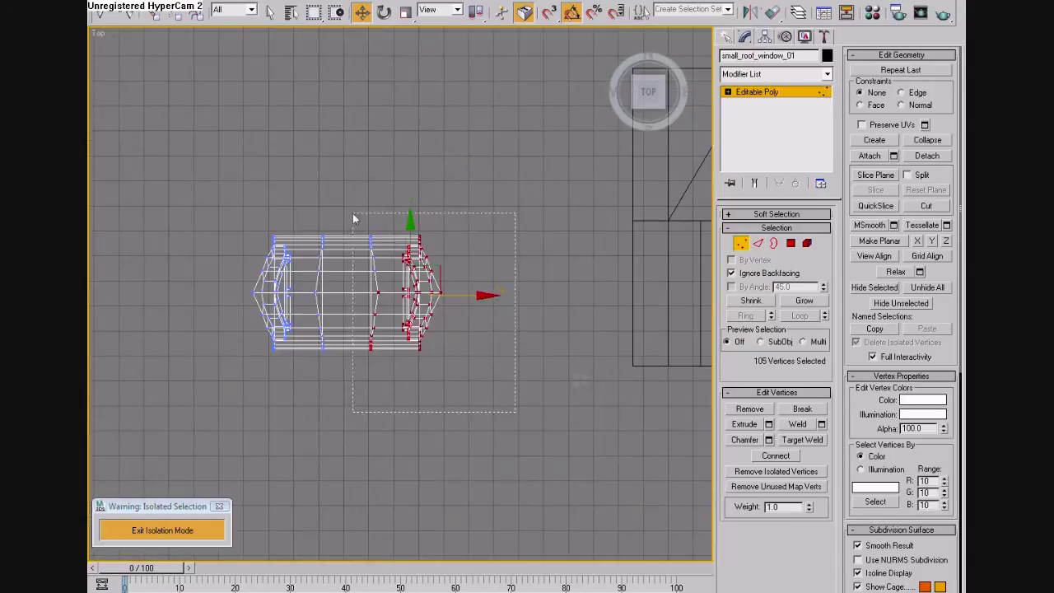
pyautogui.press('p')
pyautogui.keyDown('alt'); pyautogui.moveTo(513, 225); pyautogui.dragTo(494, 393, button='middle'); pyautogui.keyUp('alt')
pyautogui.press('w')
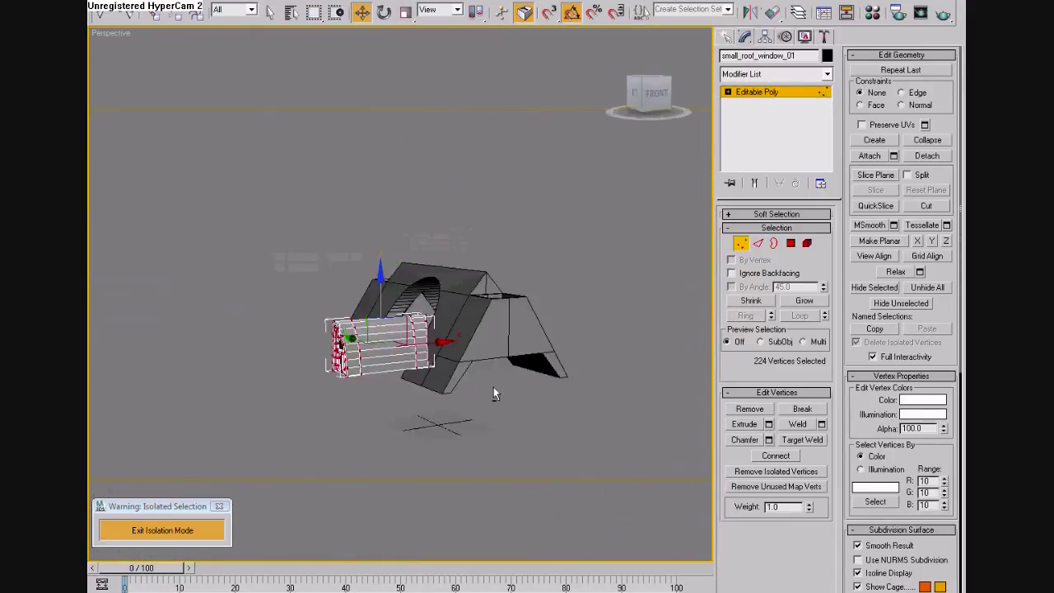
# Step: Tilt the window's side vertices in Front view so they follow the roof slope
pyautogui.scroll(5, 395, 330)
pyautogui.moveTo(395, 329)
pyautogui.keyDown('alt'); pyautogui.mouseDown(button='middle')
pyautogui.moveTo(494, 346)
pyautogui.moveTo(575, 384)
pyautogui.mouseUp(button='middle'); pyautogui.keyUp('alt')
pyautogui.scroll(3, 494, 346)
pyautogui.scroll(-5, 575, 384)
pyautogui.keyDown('alt'); pyautogui.moveTo(588, 341); pyautogui.dragTo(462, 313, button='middle'); pyautogui.keyUp('alt')
pyautogui.scroll(5, 462, 313)
pyautogui.moveTo(352, 210)
pyautogui.keyDown('alt'); pyautogui.mouseDown(button='middle')
pyautogui.moveTo(493, 370)
pyautogui.moveTo(465, 173)
pyautogui.mouseUp(button='middle'); pyautogui.keyUp('alt')
pyautogui.press('f')
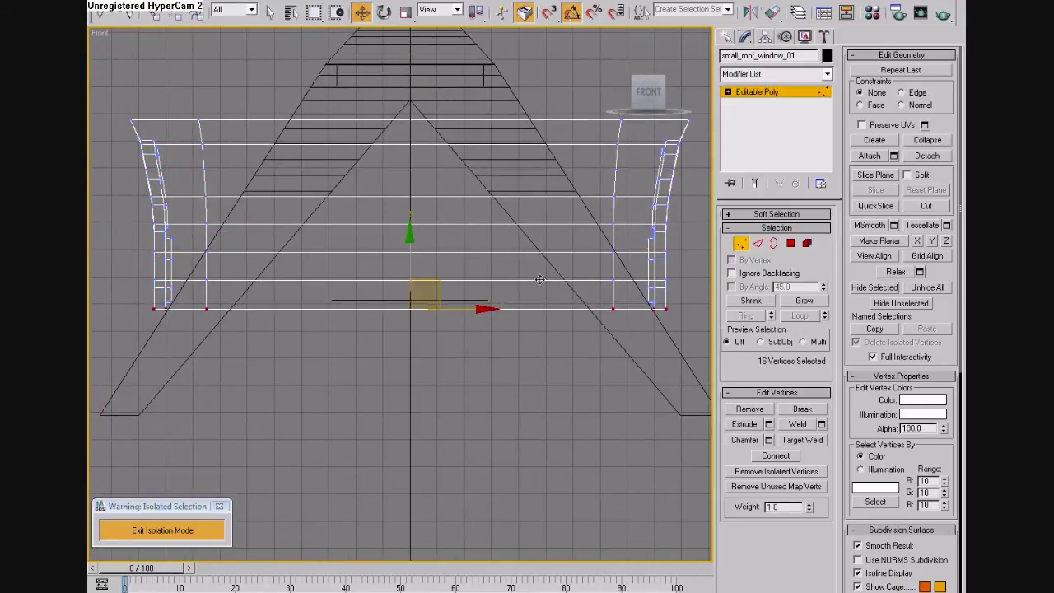
pyautogui.click(758, 243)
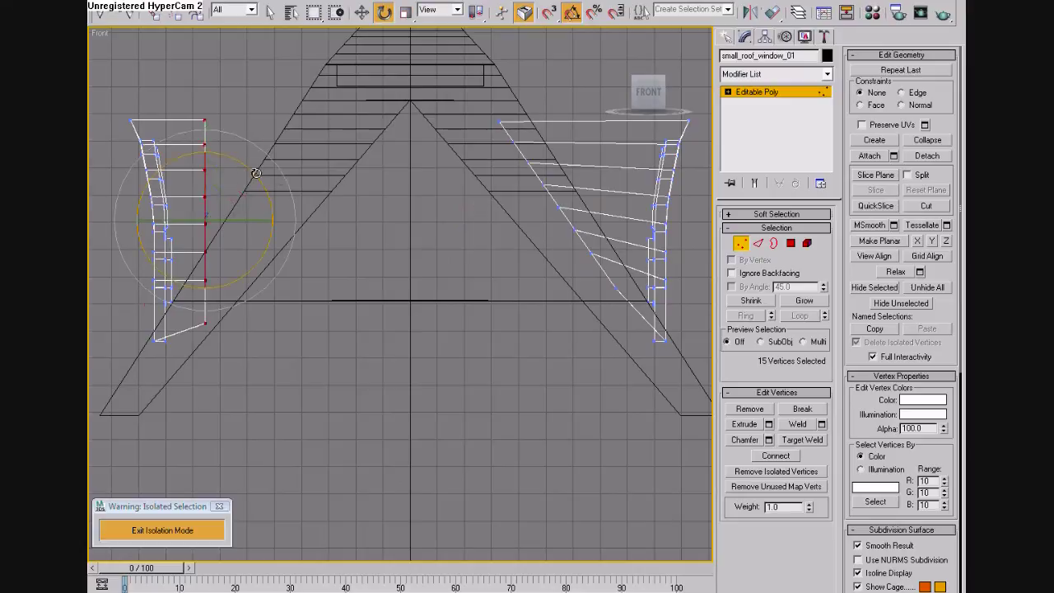
pyautogui.moveTo(258, 169); pyautogui.dragTo(261, 163)
# Step: Exit isolation to show the full building from a frontal angle
pyautogui.press('p')
pyautogui.moveTo(191, 279)
pyautogui.keyDown('alt'); pyautogui.mouseDown(button='middle')
pyautogui.moveTo(285, 358)
pyautogui.moveTo(532, 215)
pyautogui.mouseUp(button='middle'); pyautogui.keyUp('alt')
pyautogui.click(169, 531)
pyautogui.moveTo(321, 435)
pyautogui.keyDown('alt'); pyautogui.mouseDown(button='middle')
pyautogui.moveTo(376, 382)
pyautogui.moveTo(532, 405)
pyautogui.moveTo(435, 369)
pyautogui.mouseUp(button='middle'); pyautogui.keyUp('alt')
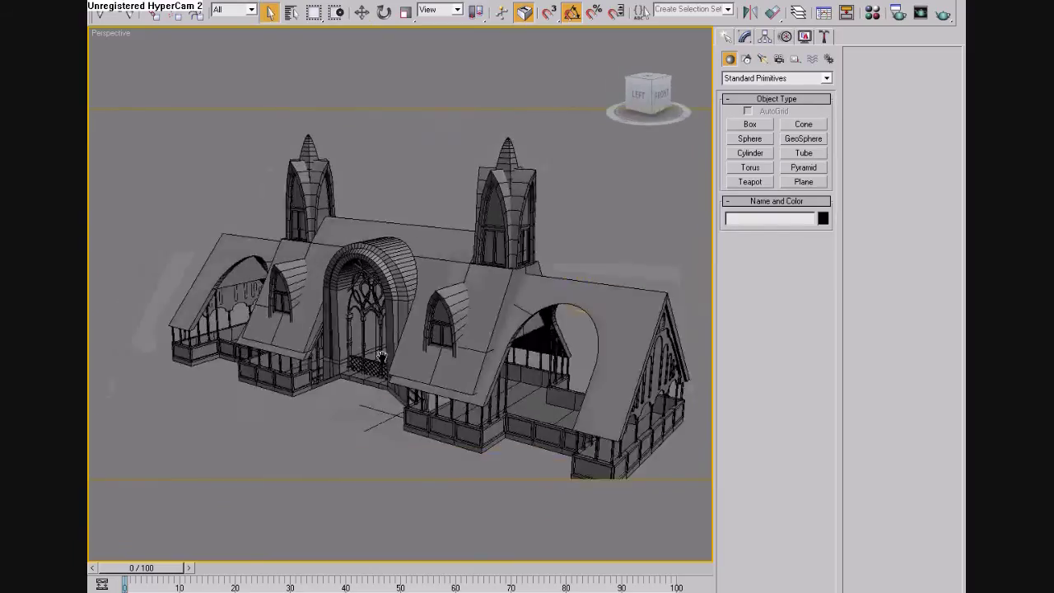
pyautogui.hotkey('alt', 'w')
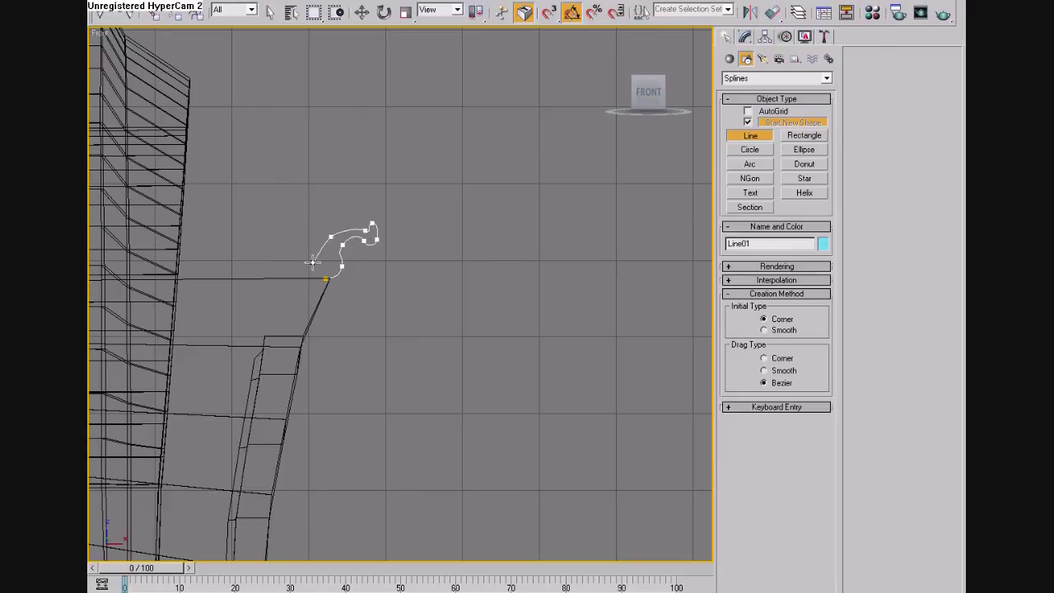
# Step: Close the curled outline and extrude it 0.5 thick
pyautogui.click(506, 360)
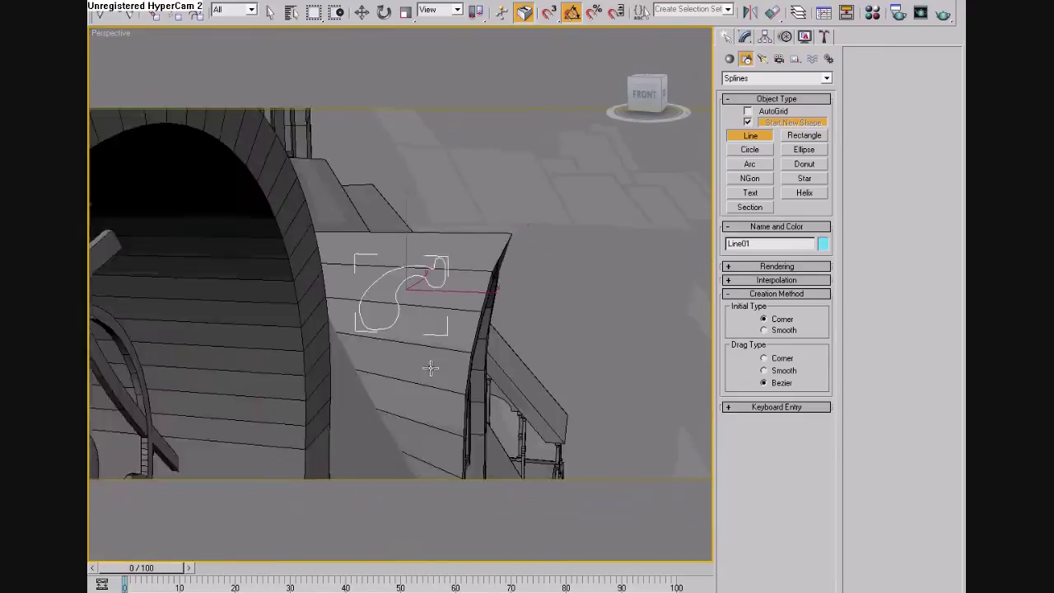
pyautogui.click(827, 74)
pyautogui.click(766, 134)
pyautogui.moveTo(817, 234); pyautogui.dragTo(816, 232)
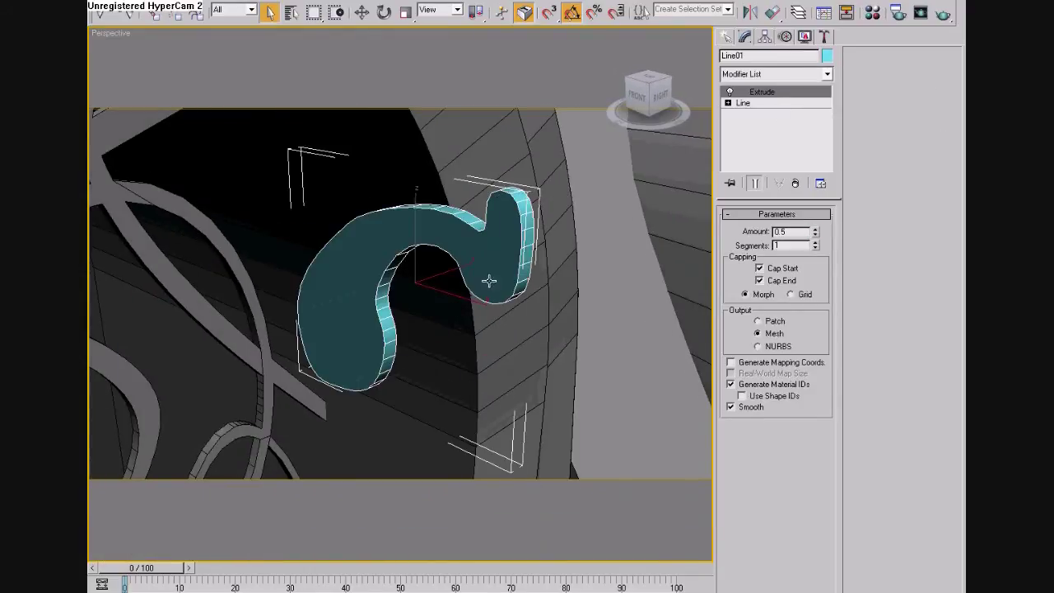
# Step: Add Edit Poly and bevel the ornament's caps with negative height and -0.2 outline
pyautogui.click(827, 73)
pyautogui.click(762, 119)
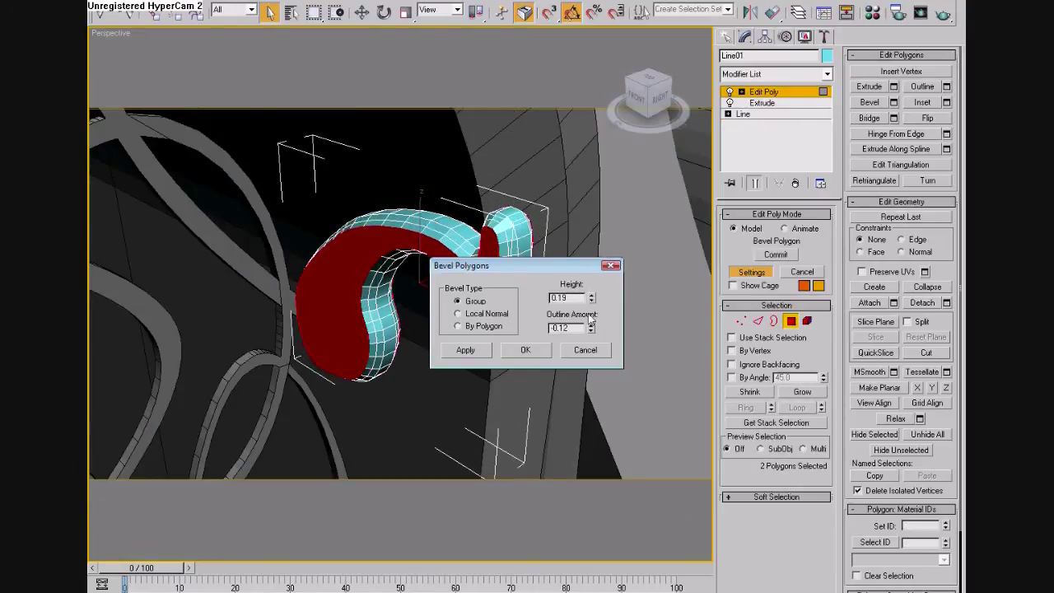
pyautogui.moveTo(593, 316)
pyautogui.keyDown('alt'); pyautogui.mouseDown(button='middle')
pyautogui.moveTo(576, 416)
pyautogui.moveTo(318, 365)
pyautogui.mouseUp(button='middle'); pyautogui.keyUp('alt')
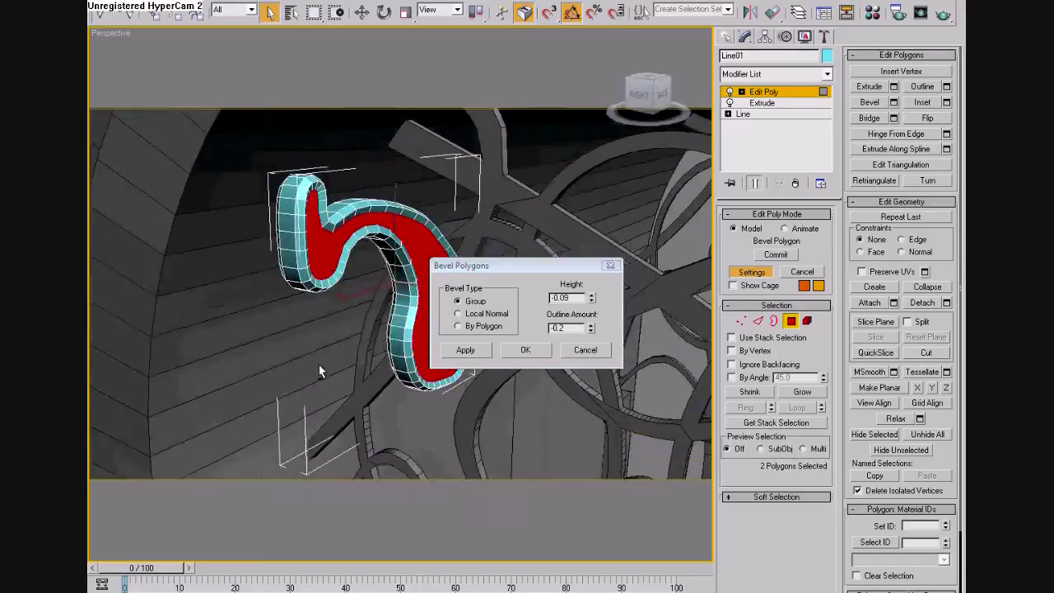
pyautogui.moveTo(592, 297); pyautogui.dragTo(591, 299)
pyautogui.click(526, 349)
pyautogui.keyDown('alt'); pyautogui.moveTo(469, 324); pyautogui.dragTo(480, 332, button='middle'); pyautogui.keyUp('alt')
pyautogui.click(725, 36)
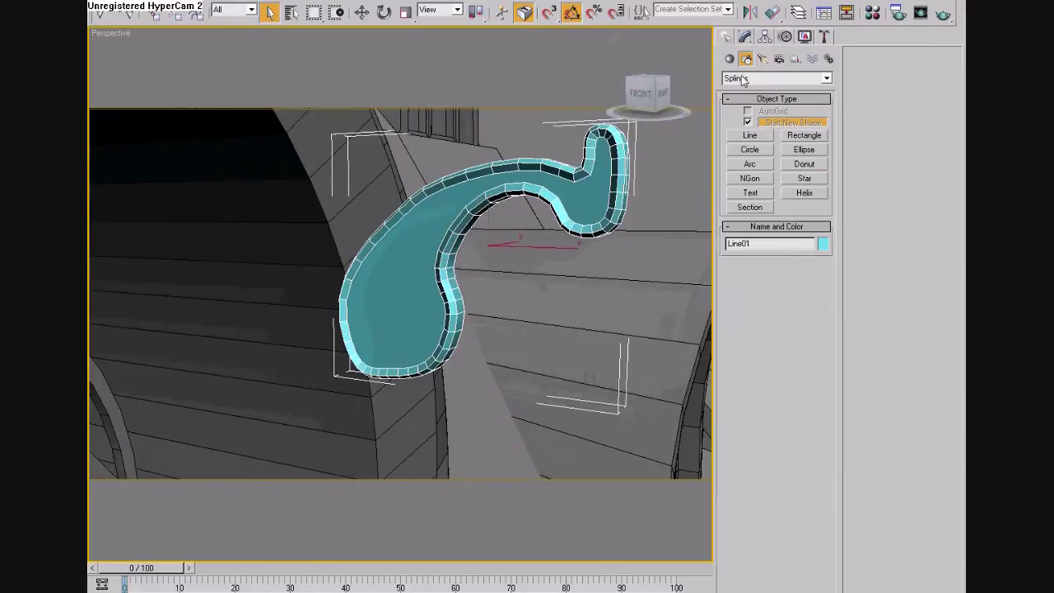
pyautogui.click(750, 150)
pyautogui.press('f')
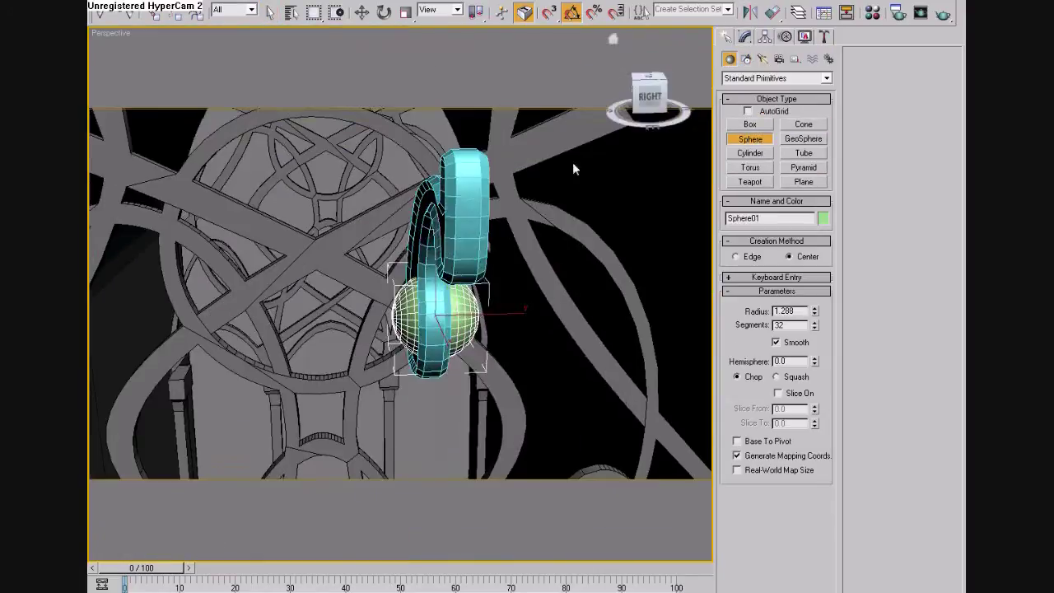
# Step: Align and enlarge the sphere inside the ornament curl, then move out a copy
pyautogui.click(530, 429)
pyautogui.keyDown('alt'); pyautogui.moveTo(530, 429); pyautogui.dragTo(525, 333, button='middle'); pyautogui.keyUp('alt')
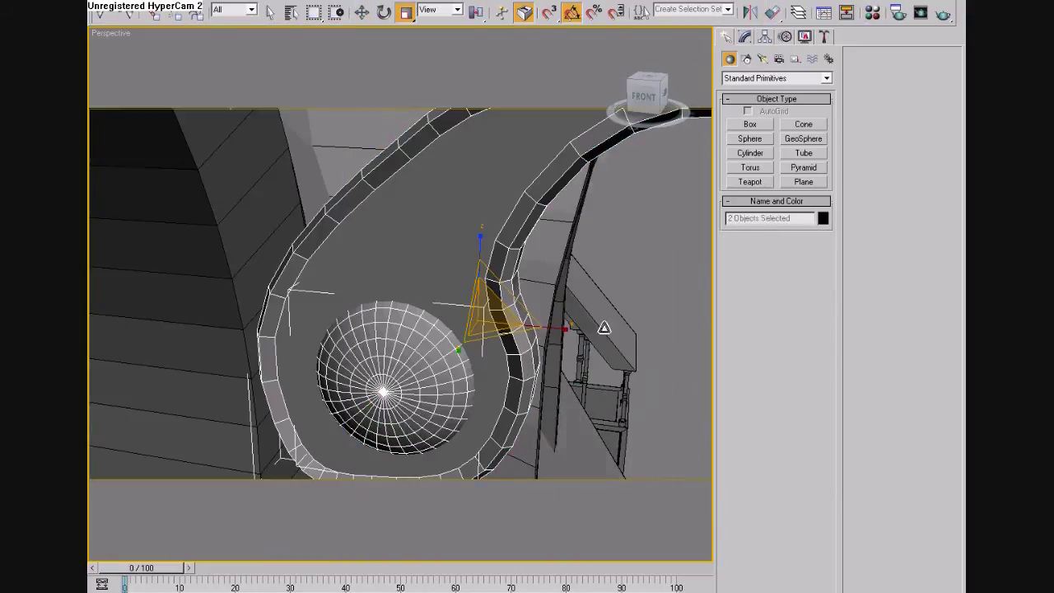
pyautogui.moveTo(419, 356); pyautogui.dragTo(419, 313)
pyautogui.press('w')
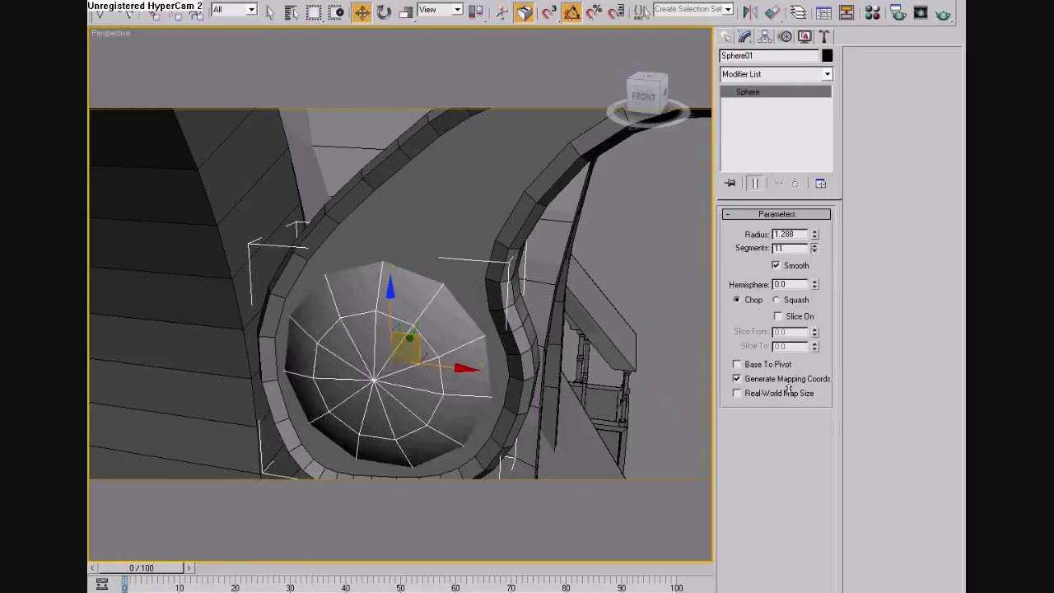
pyautogui.hotkey('alt', 'w')
pyautogui.keyDown('shift'); pyautogui.moveTo(329, 428); pyautogui.dragTo(396, 231); pyautogui.keyUp('shift')
pyautogui.click(539, 379)
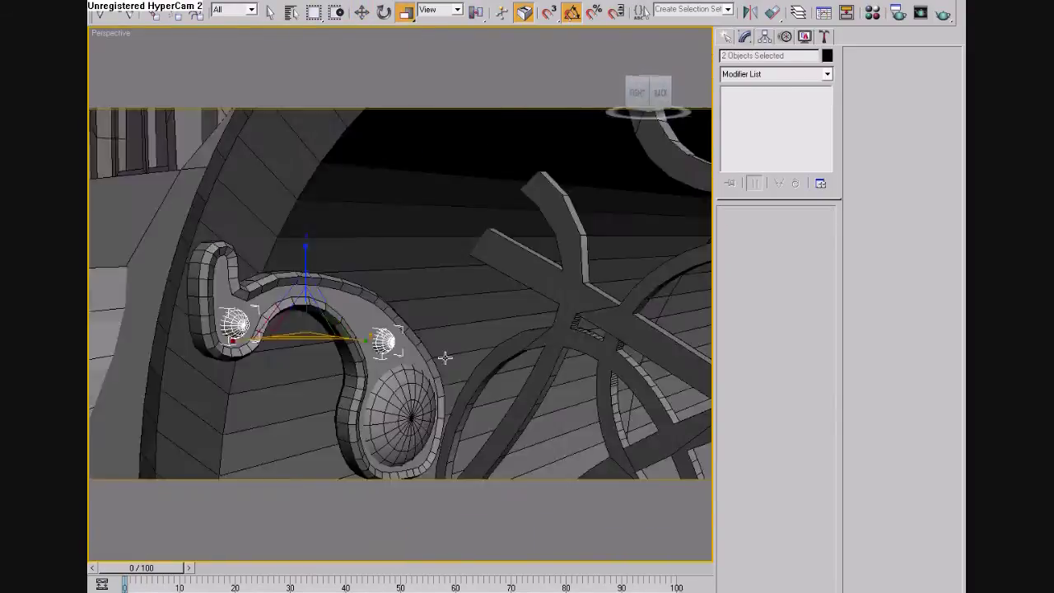
pyautogui.keyDown('alt'); pyautogui.moveTo(445, 357); pyautogui.dragTo(487, 332, button='middle'); pyautogui.keyUp('alt')
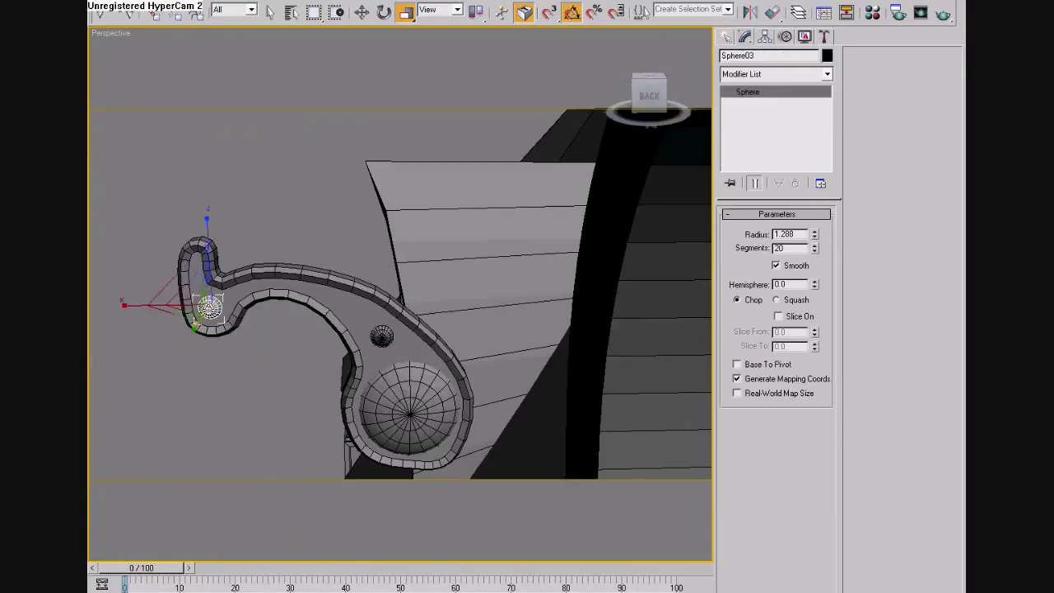
# Step: Convert the sphere to Editable Poly, attach it to Line01, and enter Vertex level
pyautogui.rightClick(741, 91)
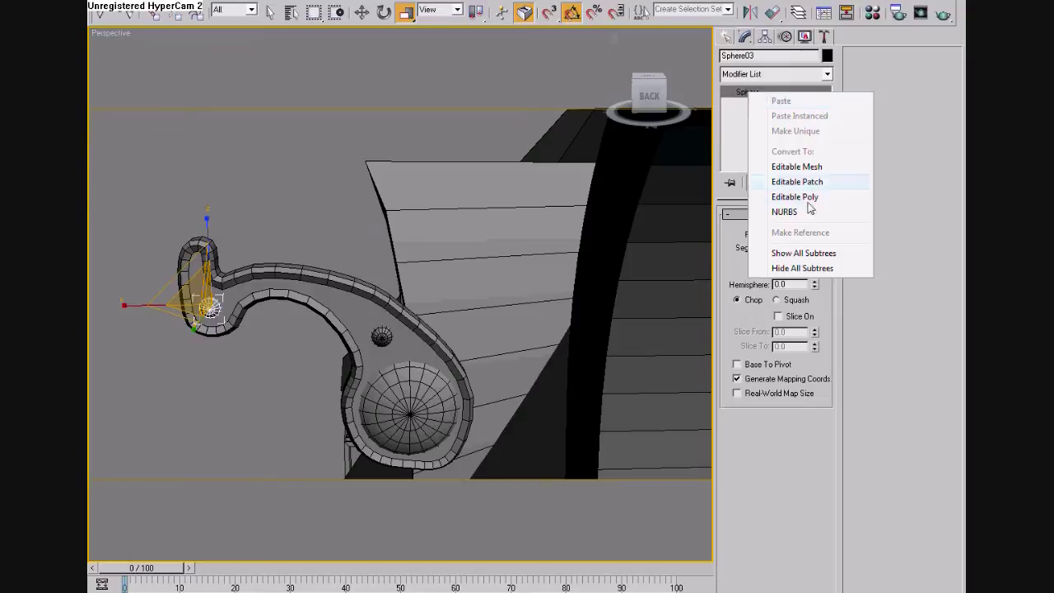
pyautogui.click(803, 198)
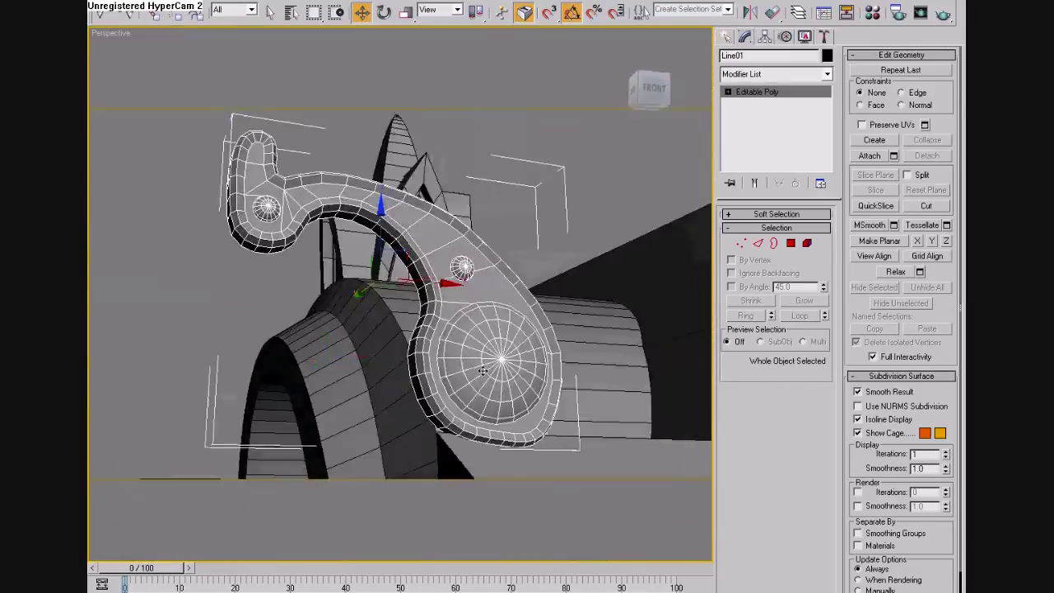
pyautogui.press('1')
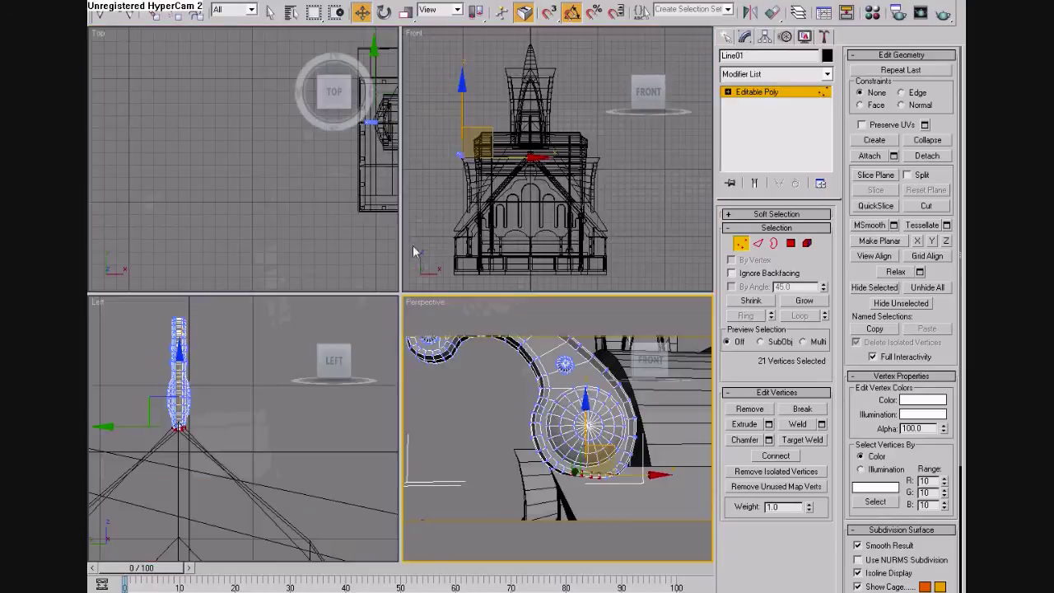
# Step: Select the vertices of the ornament's round disk and orbit to inspect them
pyautogui.click(728, 215)
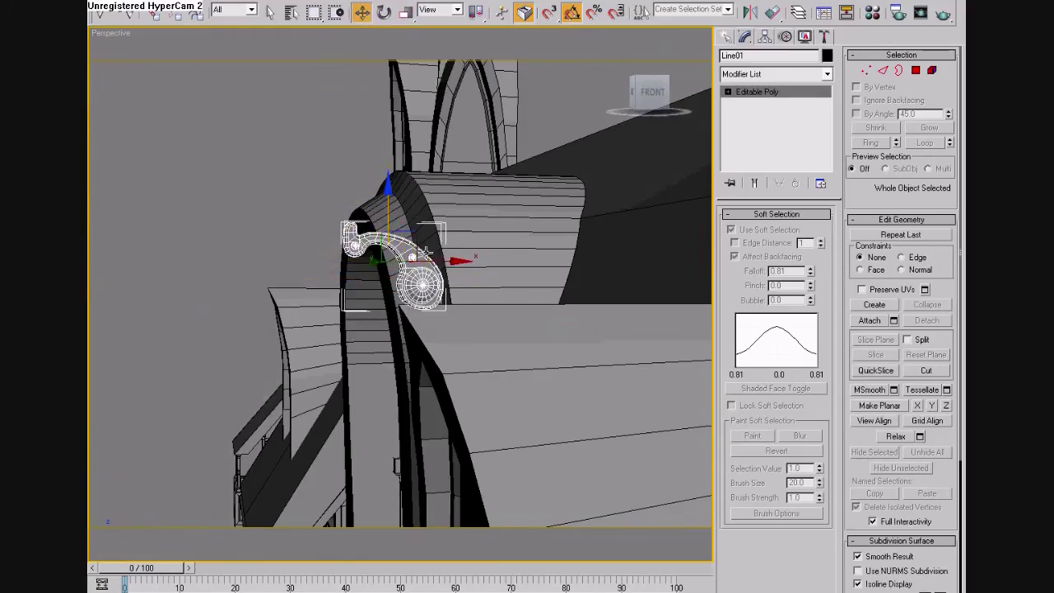
pyautogui.keyDown('alt'); pyautogui.moveTo(426, 253); pyautogui.dragTo(532, 320, button='middle'); pyautogui.keyUp('alt')
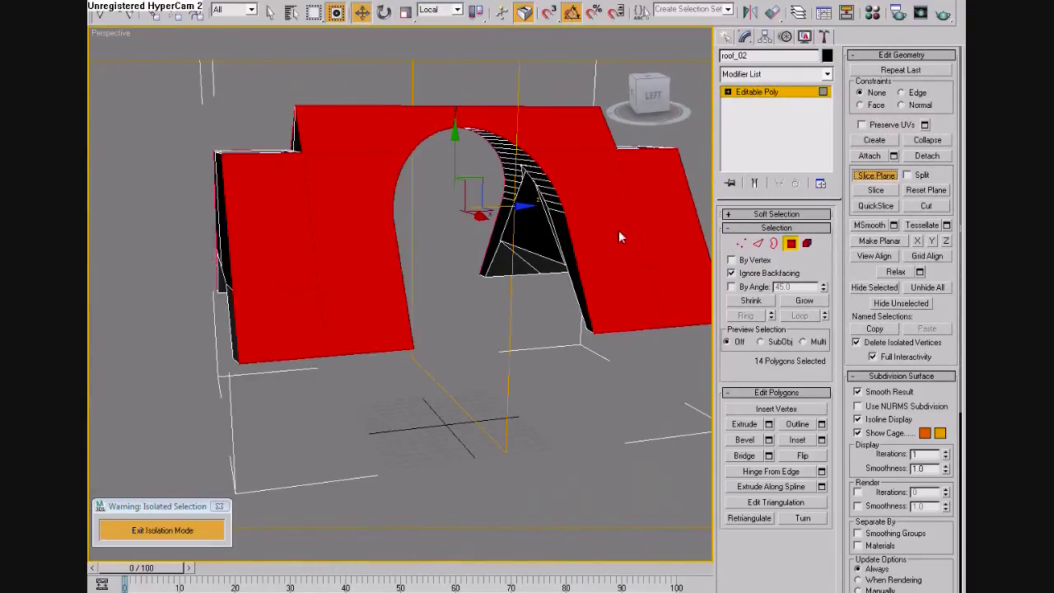
# Step: Maximize the side view of the arch and toggle Expert Mode on and off
pyautogui.hotkey('alt', 'w')
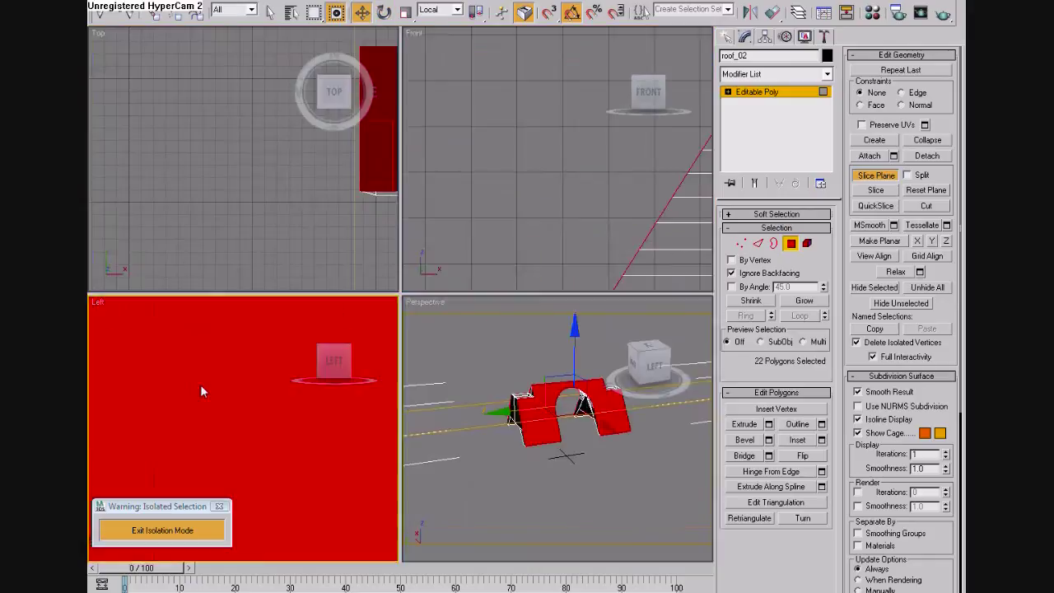
pyautogui.rightClick(200, 385)
pyautogui.hotkey('alt', 'w')
pyautogui.hotkey('ctrl', 'x')
pyautogui.hotkey('ctrl', 'x')
pyautogui.hotkey('alt', 'w')
pyautogui.hotkey('alt', 'w')
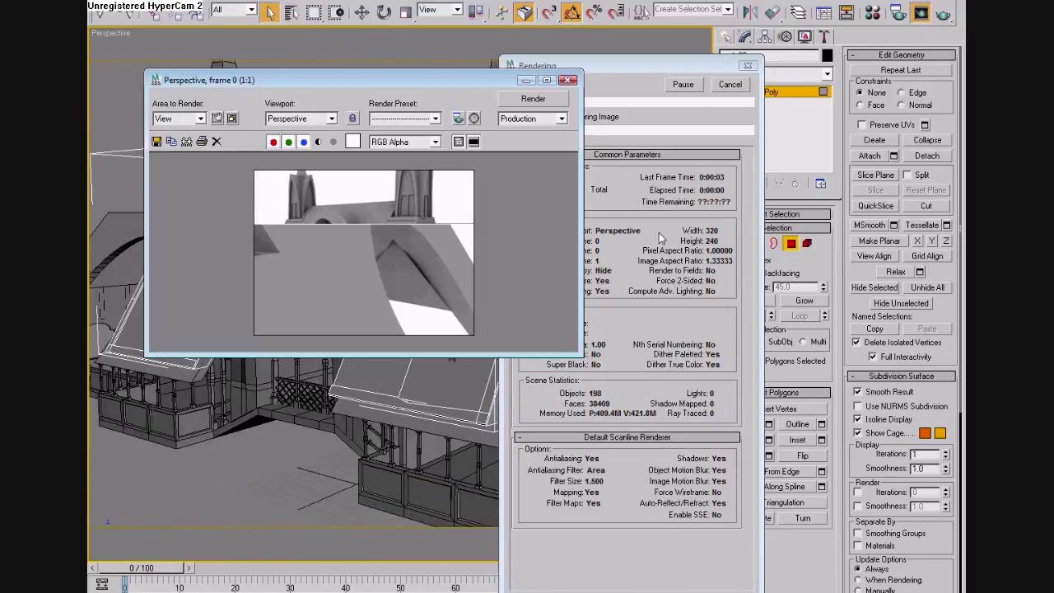
# Step: Extrude the selected roof_02 dormer window faces by 1.24
pyautogui.hotkey('alt', 'q')
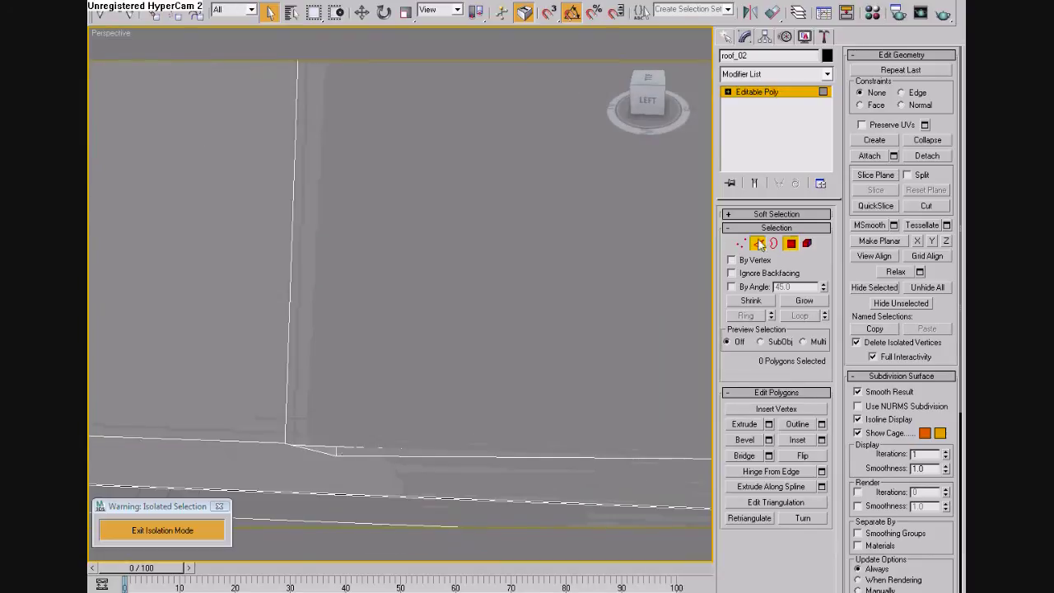
pyautogui.press('2')
pyautogui.hotkey('alt', 'q')
pyautogui.scroll(5, 357, 418)
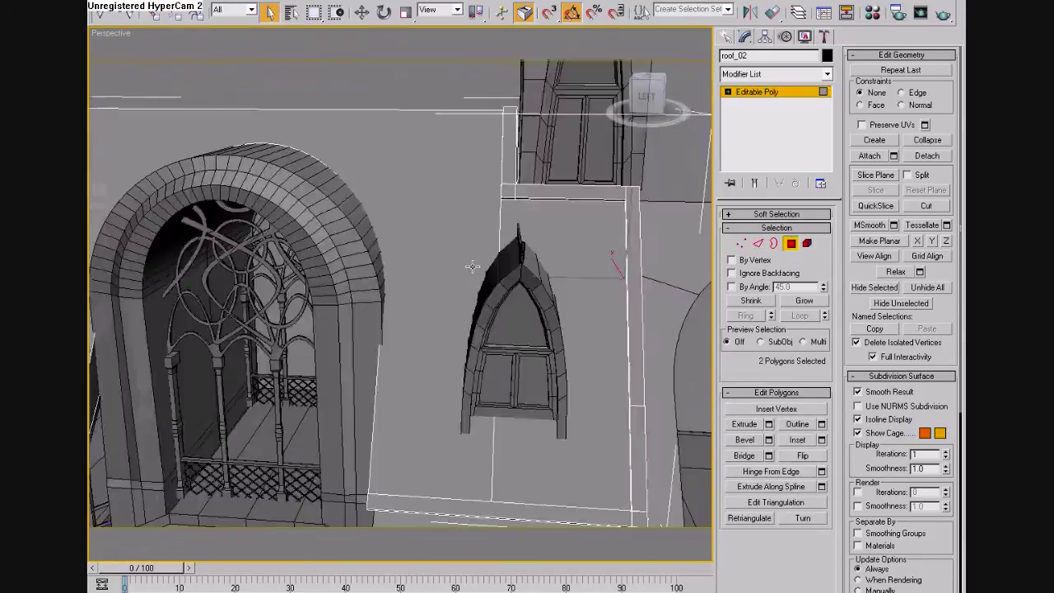
pyautogui.click(768, 423)
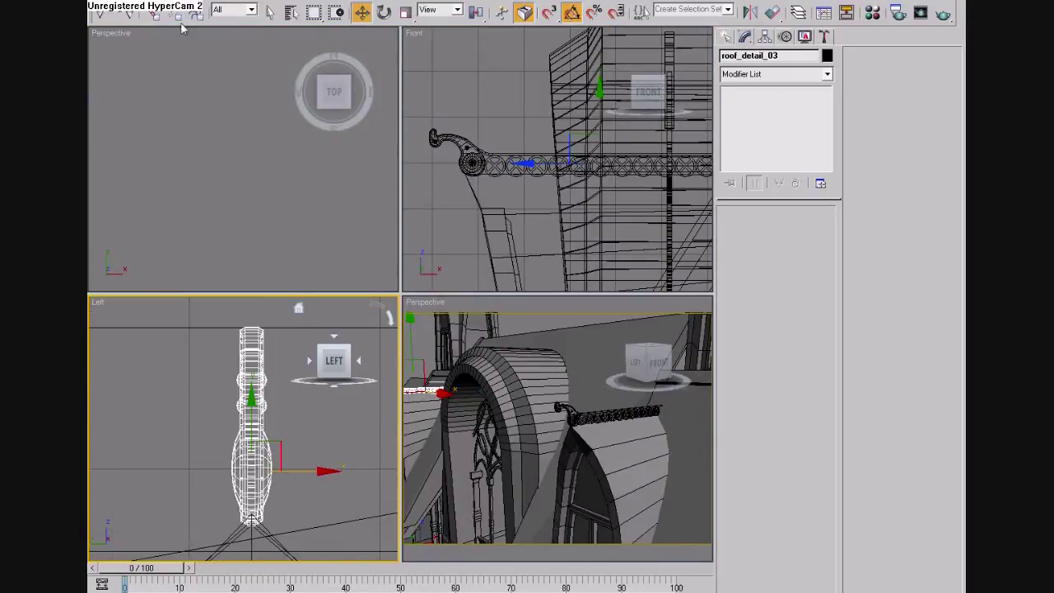
# Step: Confirm the roof_detail_03 copy and zoom in on the ornament row in the maximized Left view
pyautogui.click(183, 28)
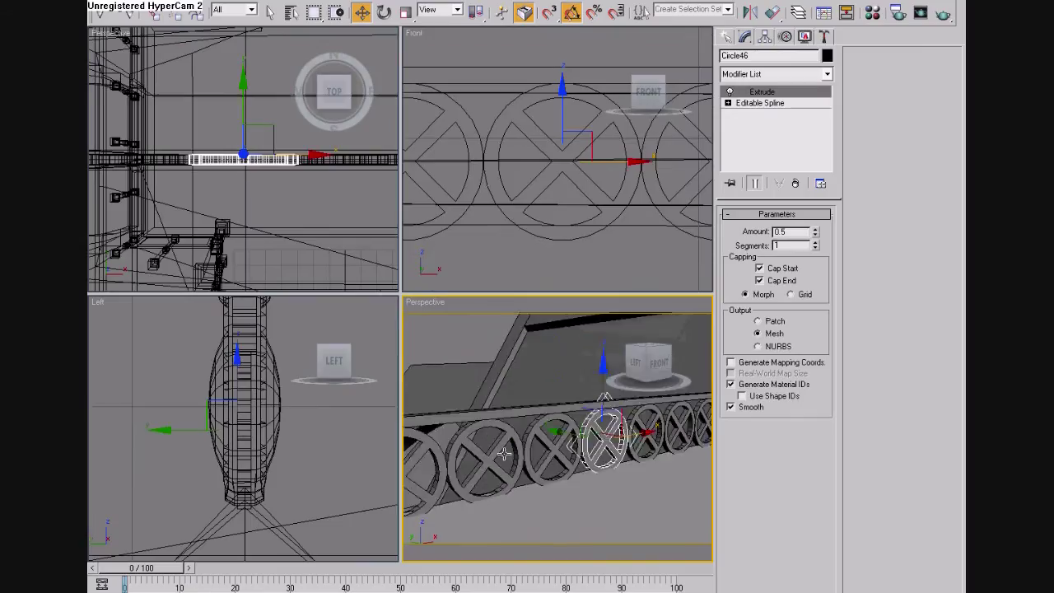
pyautogui.hotkey('alt', 'w')
pyautogui.scroll(3, 379, 371)
pyautogui.scroll(3, 379, 354)
pyautogui.scroll(2, 391, 341)
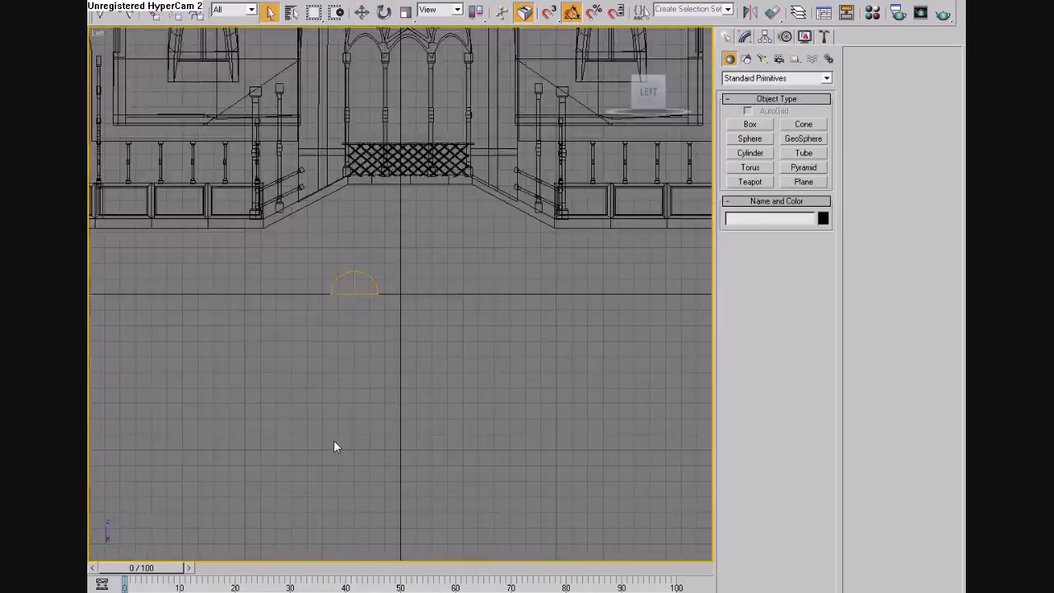
# Step: Create a black plane in the side view
pyautogui.click(797, 181)
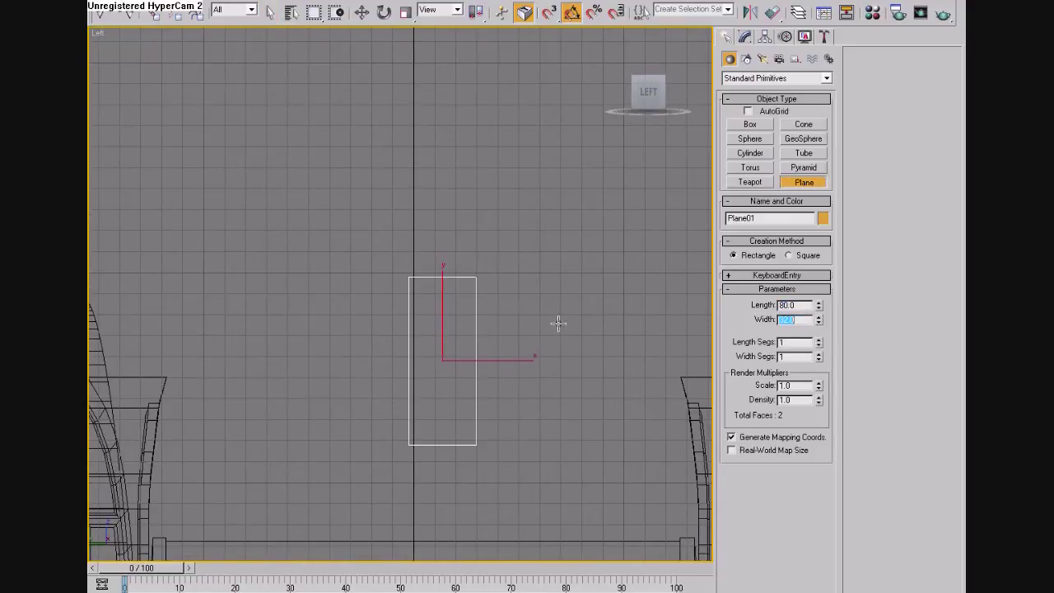
pyautogui.moveTo(489, 363); pyautogui.dragTo(488, 363)
pyautogui.click(822, 217)
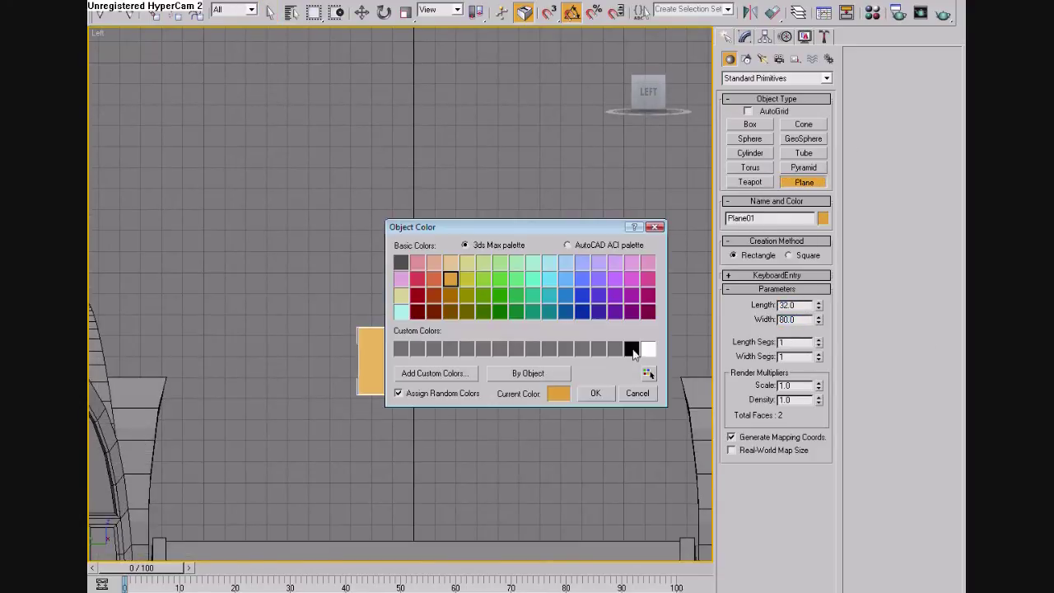
pyautogui.click(629, 354)
pyautogui.click(596, 393)
# Step: Apply a Bitmap material with the celtic knot image to the plane
pyautogui.press('m')
pyautogui.click(186, 343)
pyautogui.doubleClick(280, 77)
pyautogui.moveTo(146, 77); pyautogui.dragTo(442, 360)
pyautogui.click(537, 368)
pyautogui.press('z')
pyautogui.scroll(2, 420, 272)
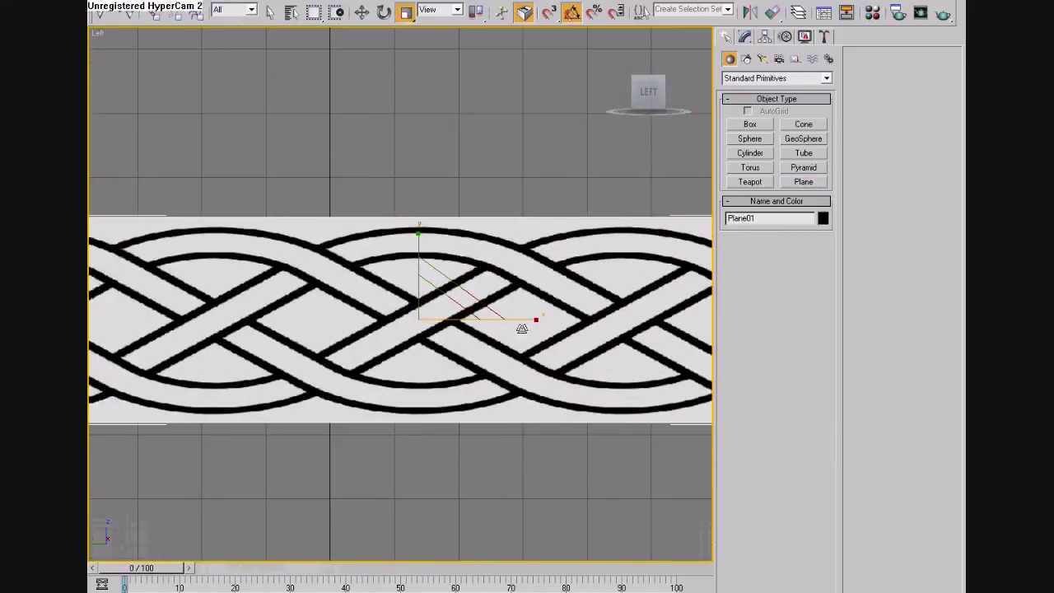
# Step: Convert the plane to Editable Poly and delete the side polygons, leaving one knot tile
pyautogui.rightClick(511, 322)
pyautogui.click(742, 257)
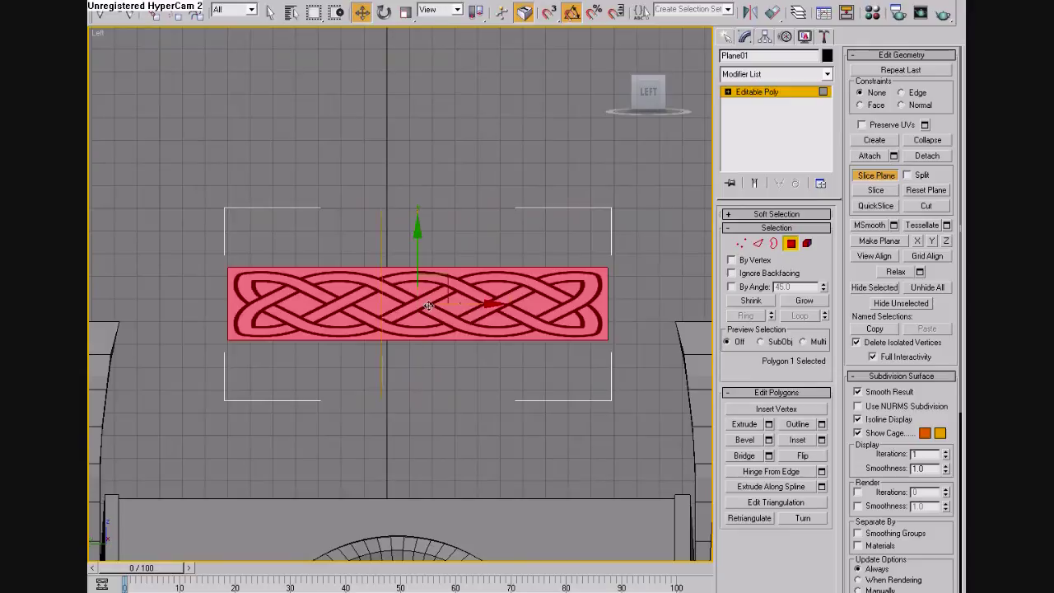
pyautogui.press('Delete')
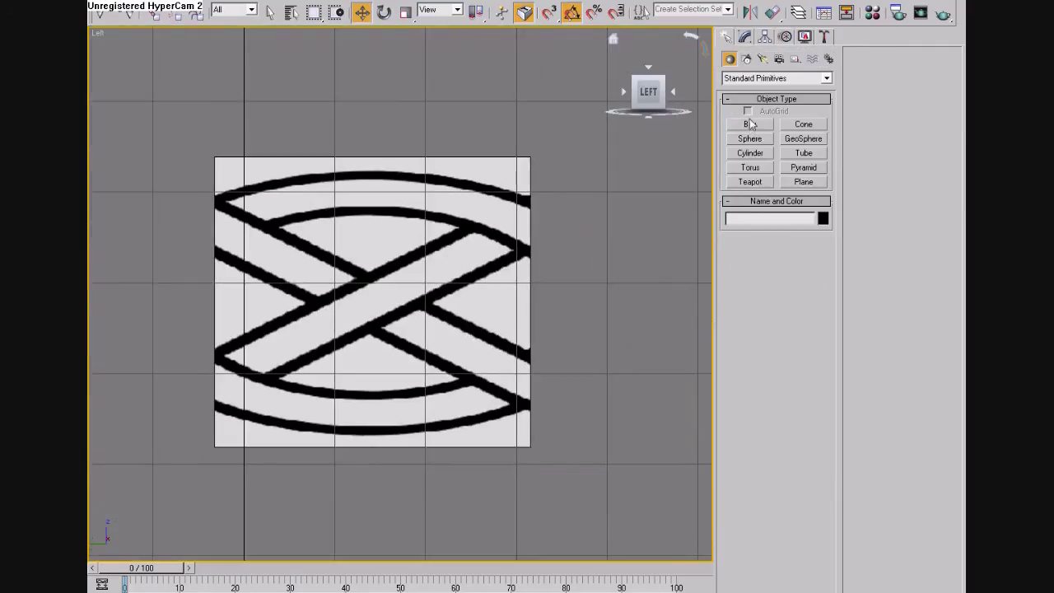
pyautogui.click(746, 58)
pyautogui.click(751, 135)
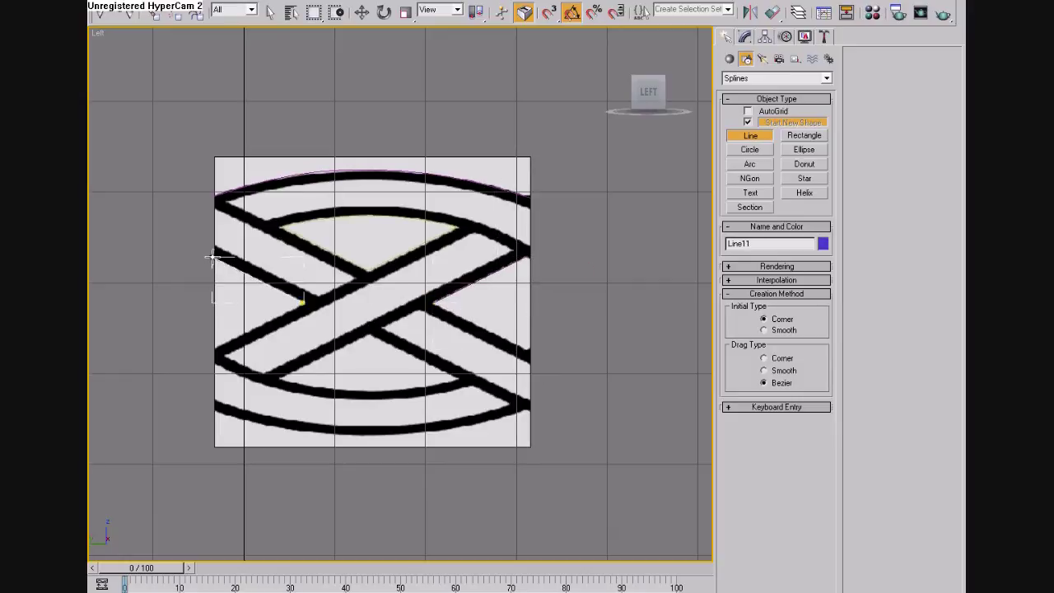
# Step: Select the five traced knot lines and create mirrored copies of them
pyautogui.press('w')
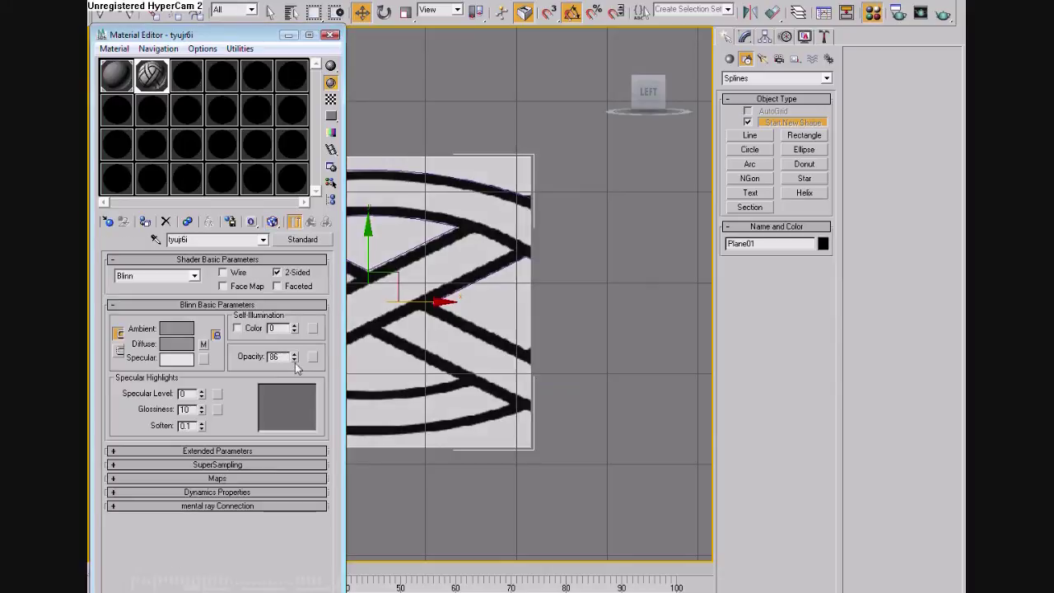
pyautogui.moveTo(484, 311); pyautogui.dragTo(484, 313)
pyautogui.click(747, 11)
pyautogui.click(482, 415)
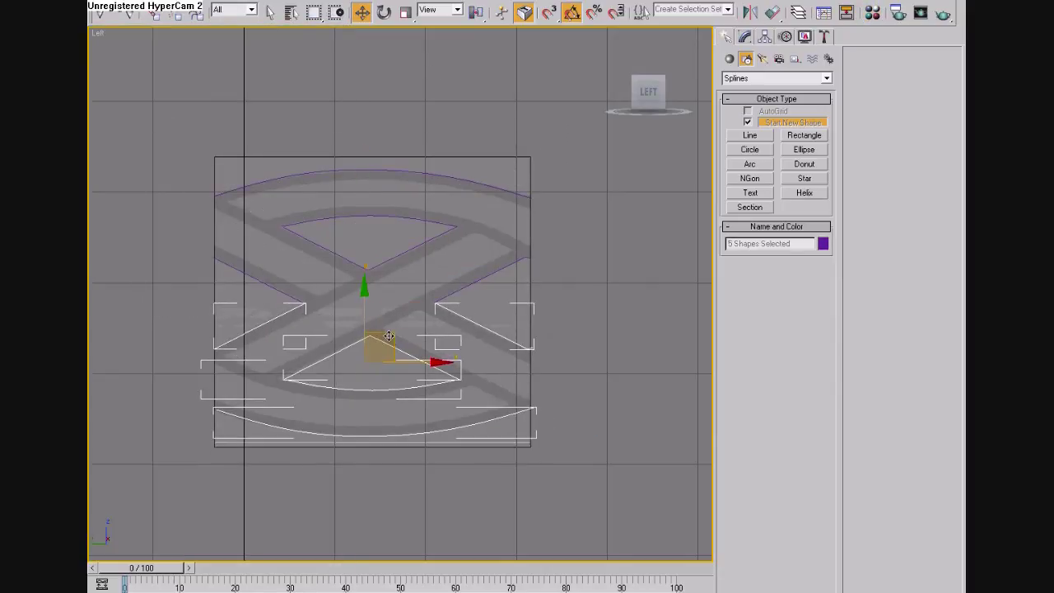
# Step: Attach the other traced lines to the top arc line to form one shape
pyautogui.click(371, 171)
pyautogui.click(744, 37)
pyautogui.click(875, 127)
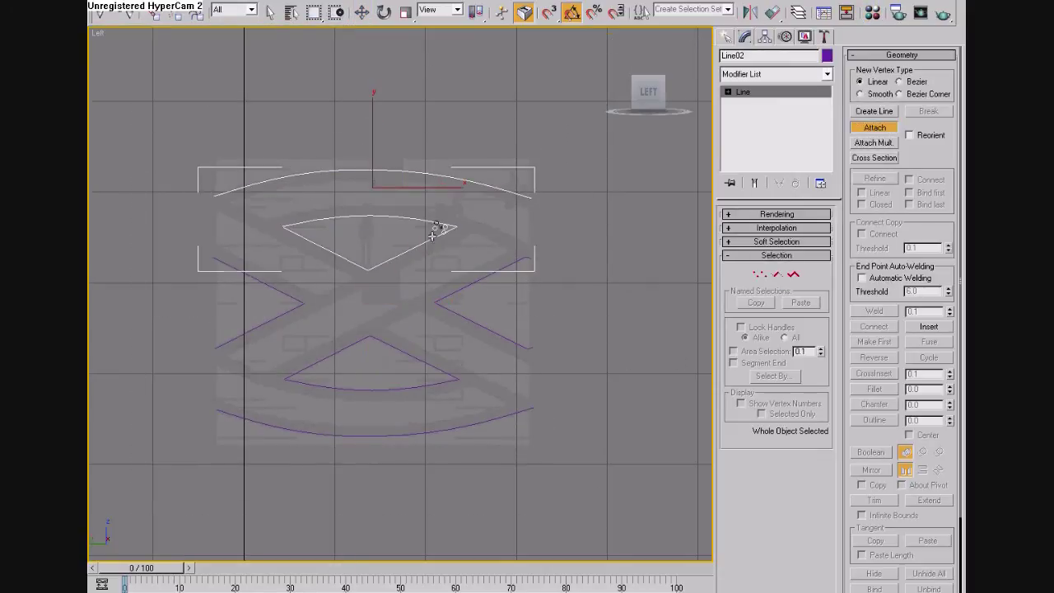
# Step: Try a mirrored copy of the shape, undo it, exit vertex editing and enable snapping
pyautogui.click(751, 12)
pyautogui.click(484, 415)
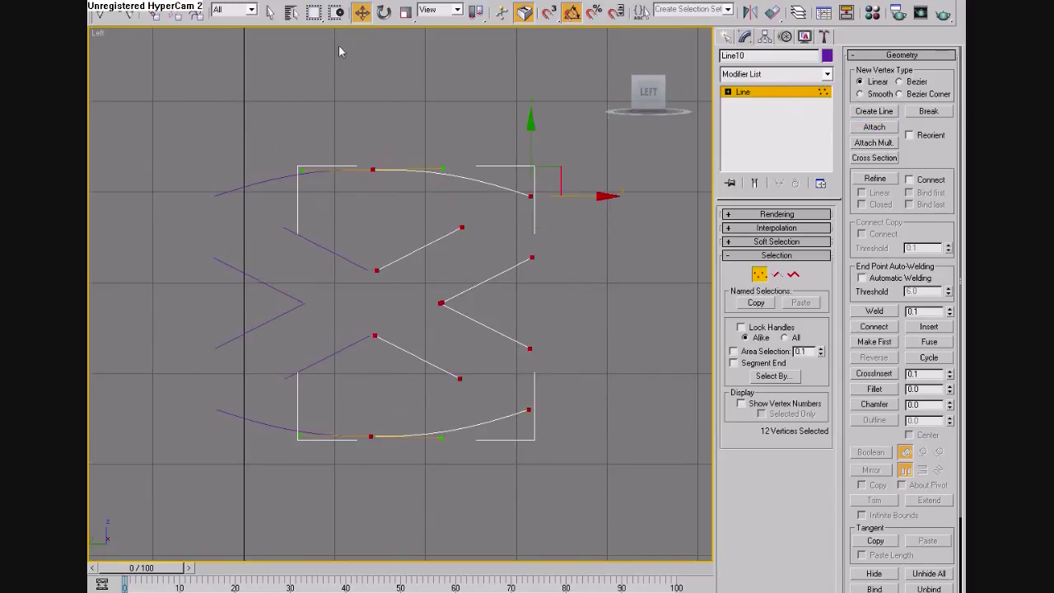
pyautogui.hotkey('ctrl', 'z')
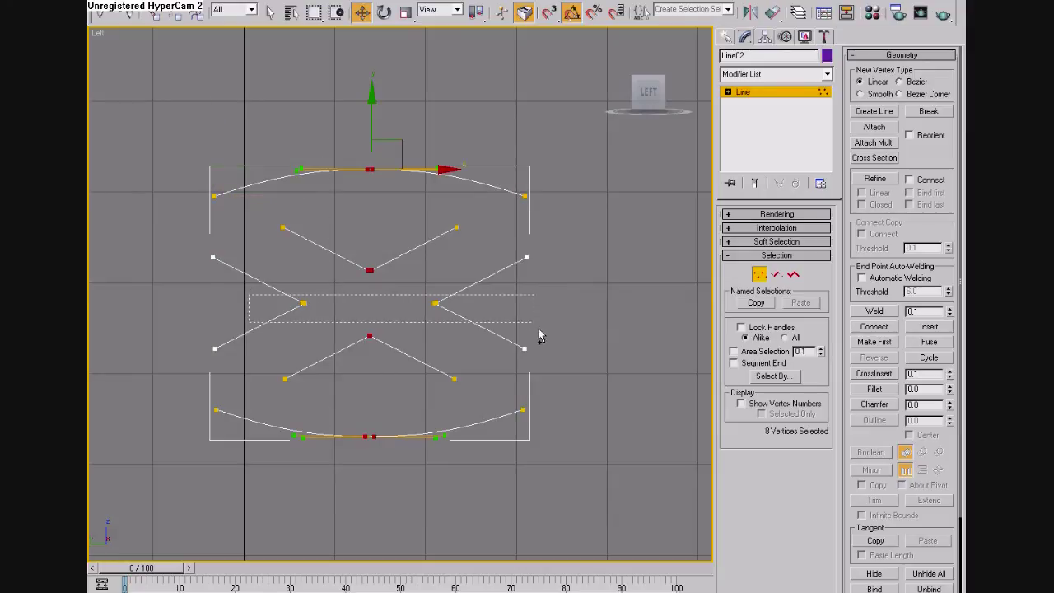
pyautogui.hotkey('ctrl', 'b')
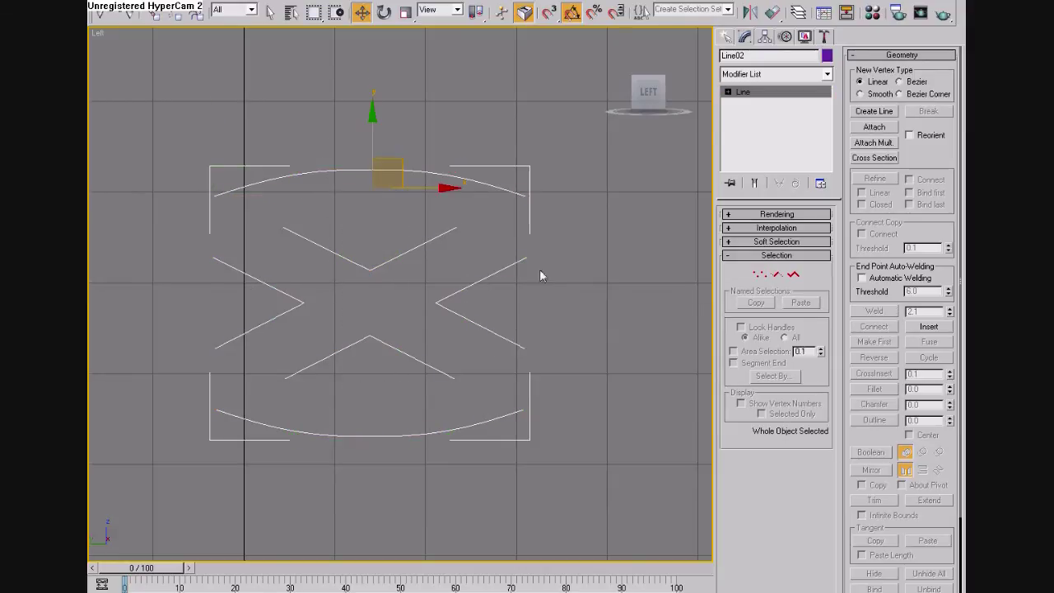
pyautogui.click(550, 15)
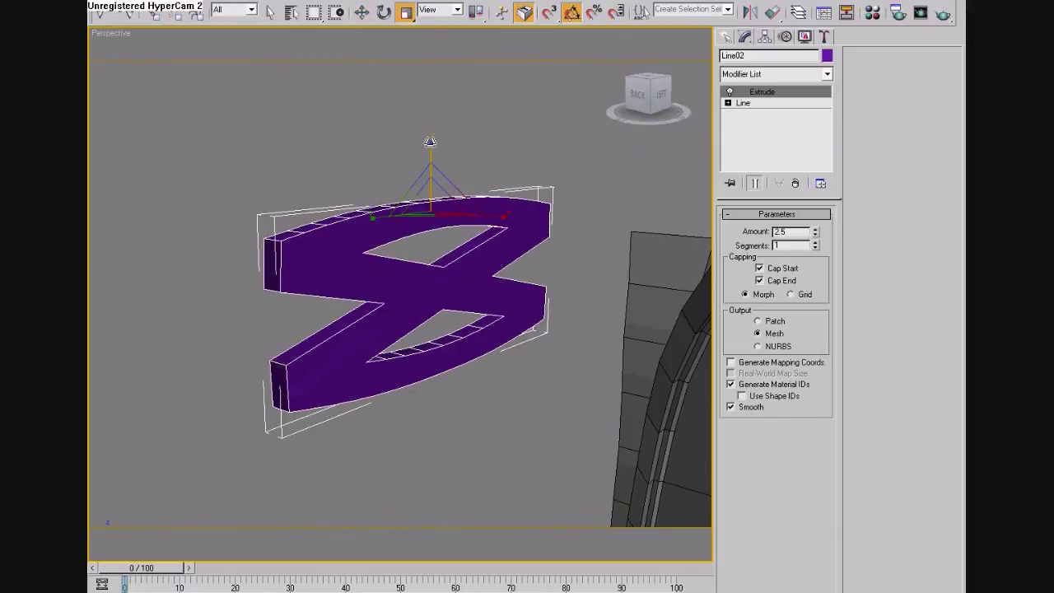
# Step: Add an Edit Poly modifier to the 2.5-deep extruded knot and view it at an angle
pyautogui.click(775, 73)
pyautogui.click(768, 117)
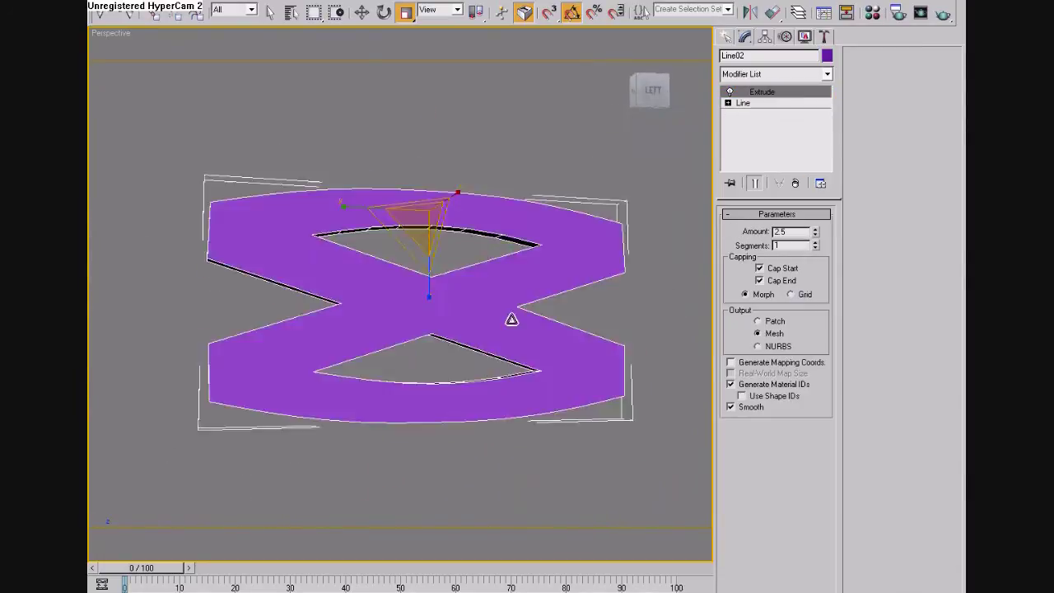
pyautogui.keyDown('alt'); pyautogui.moveTo(512, 320); pyautogui.dragTo(554, 337, button='middle'); pyautogui.keyUp('alt')
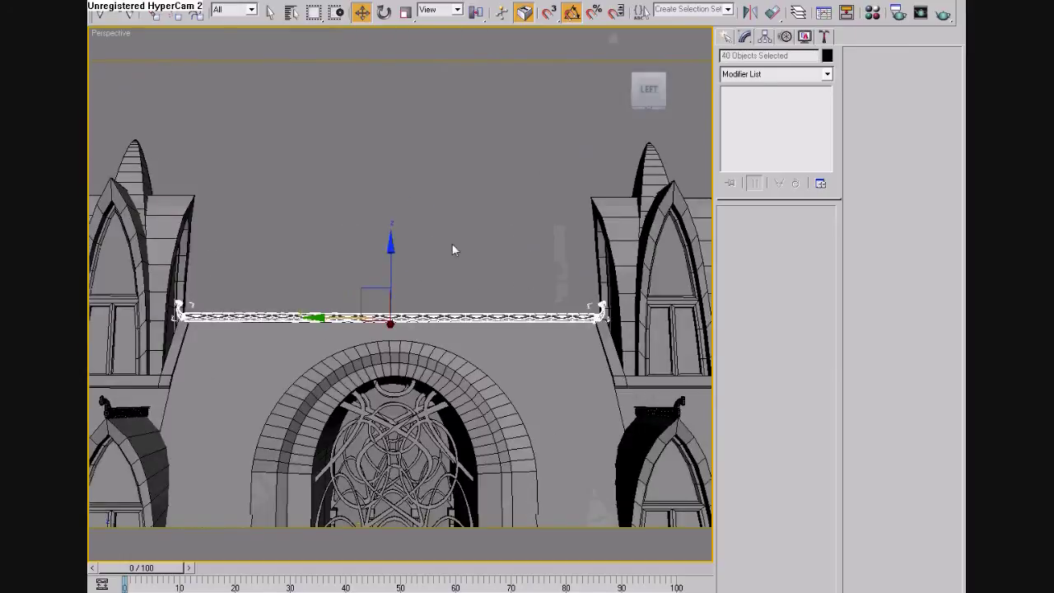
# Step: Group the trim as main_roof_detail_01, preview it in a render, and copy it leftward
pyautogui.click(192, 15)
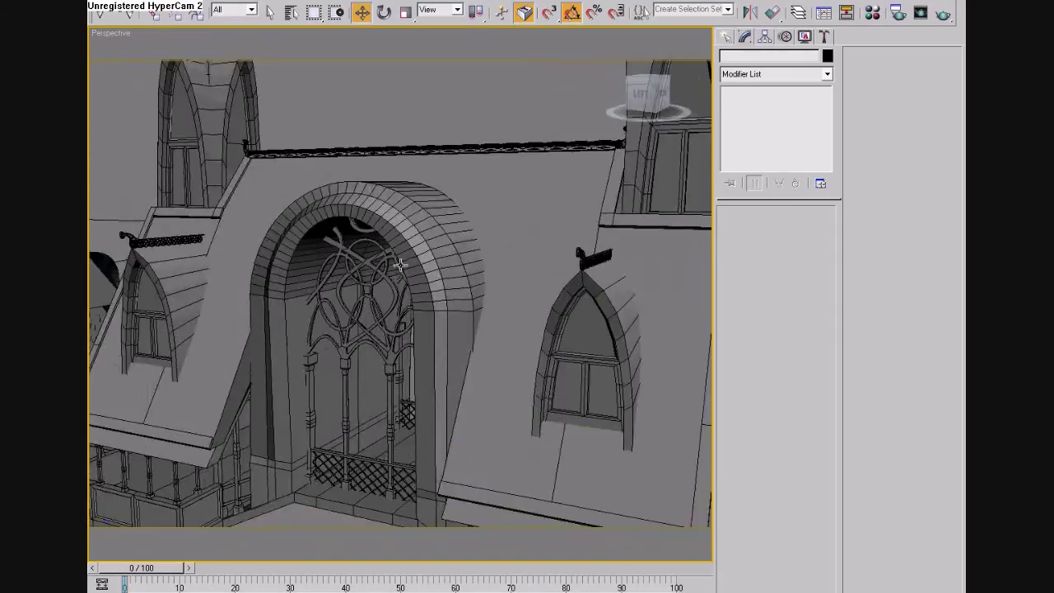
pyautogui.click(943, 12)
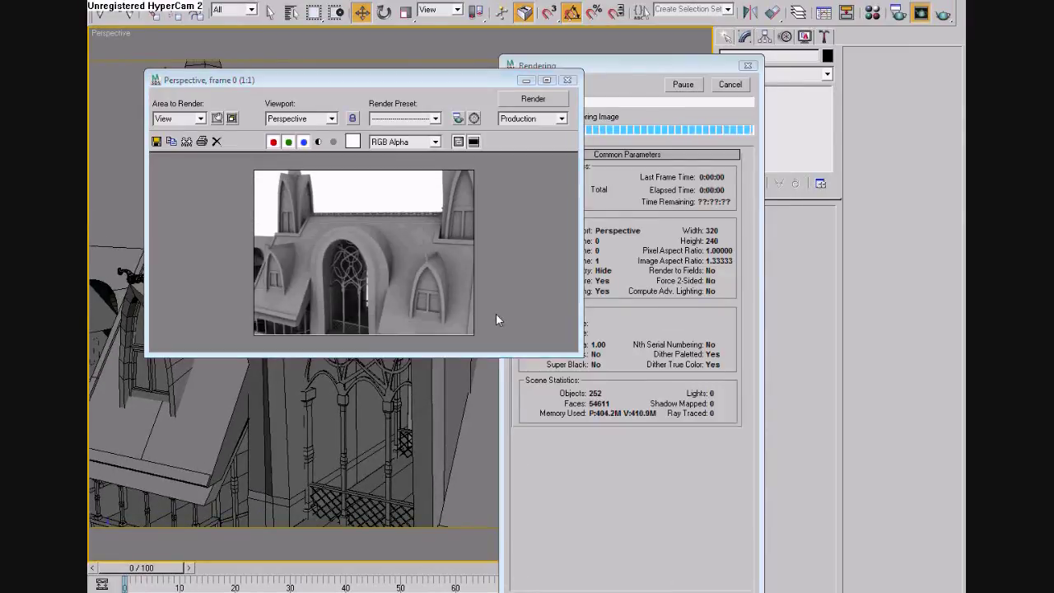
pyautogui.click(536, 211)
pyautogui.keyDown('shift'); pyautogui.moveTo(536, 212); pyautogui.dragTo(272, 228); pyautogui.keyUp('shift')
pyautogui.click(533, 374)
pyautogui.click(178, 7)
# Step: In the Left view, delete the surplus pieces of the copied trim
pyautogui.click(292, 174)
pyautogui.scroll(3, 291, 174)
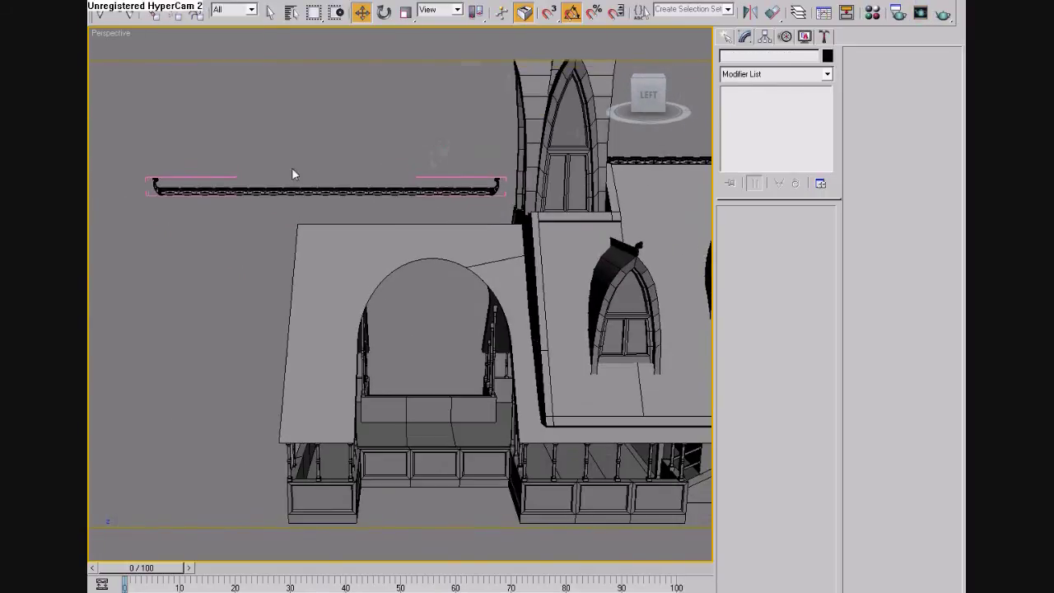
pyautogui.press('l')
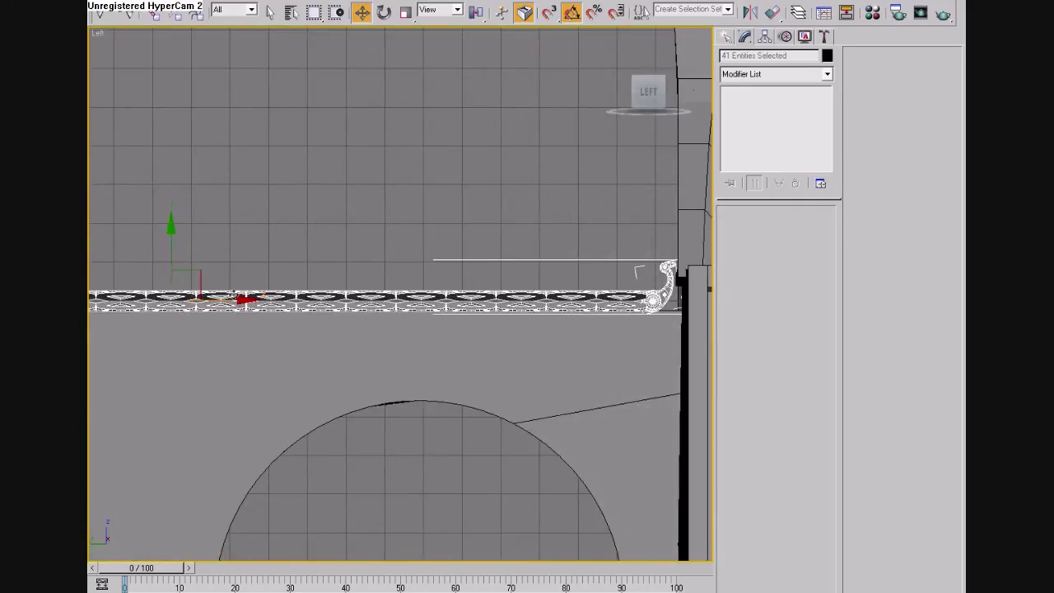
pyautogui.click(200, 323)
pyautogui.scroll(-3, 200, 323)
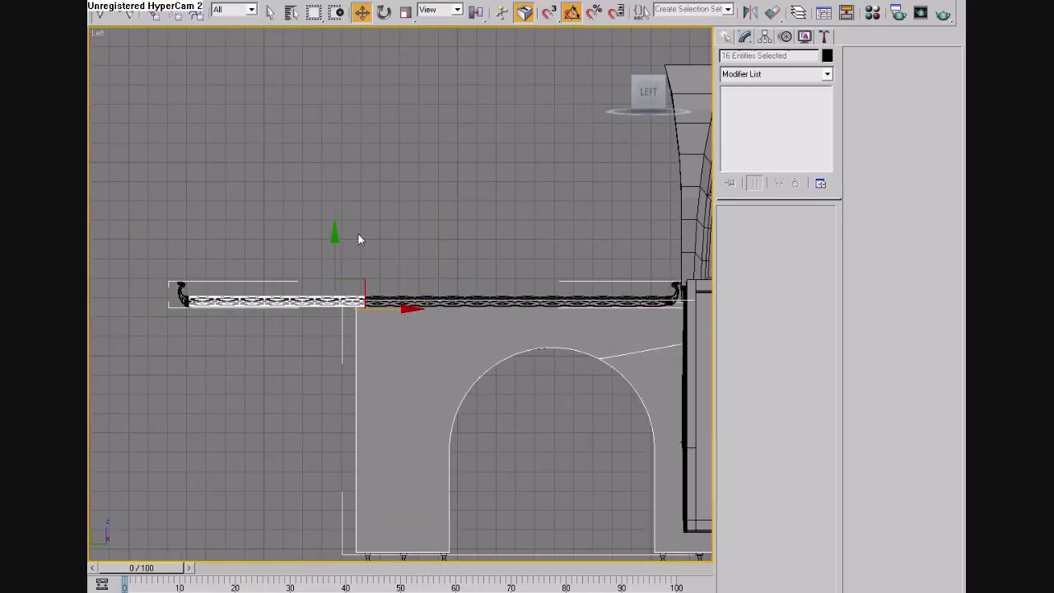
pyautogui.press('Delete')
pyautogui.click(404, 305)
pyautogui.hotkey('ctrl', 'z')
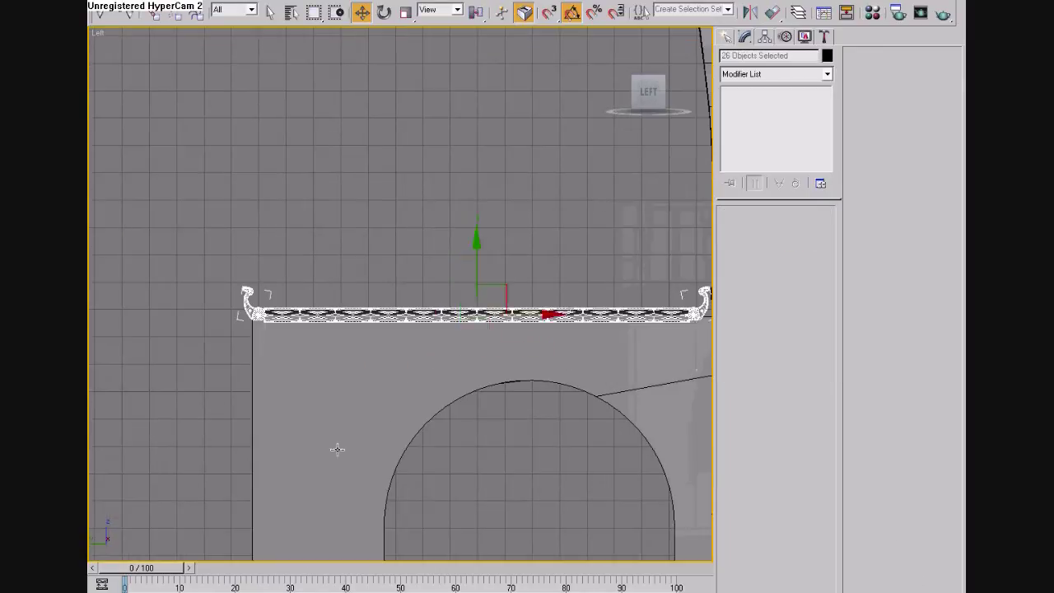
# Step: Scale and move the shortened trim onto the left porch roof, then check it in perspective
pyautogui.press('r')
pyautogui.scroll(2, 431, 230)
pyautogui.press('w')
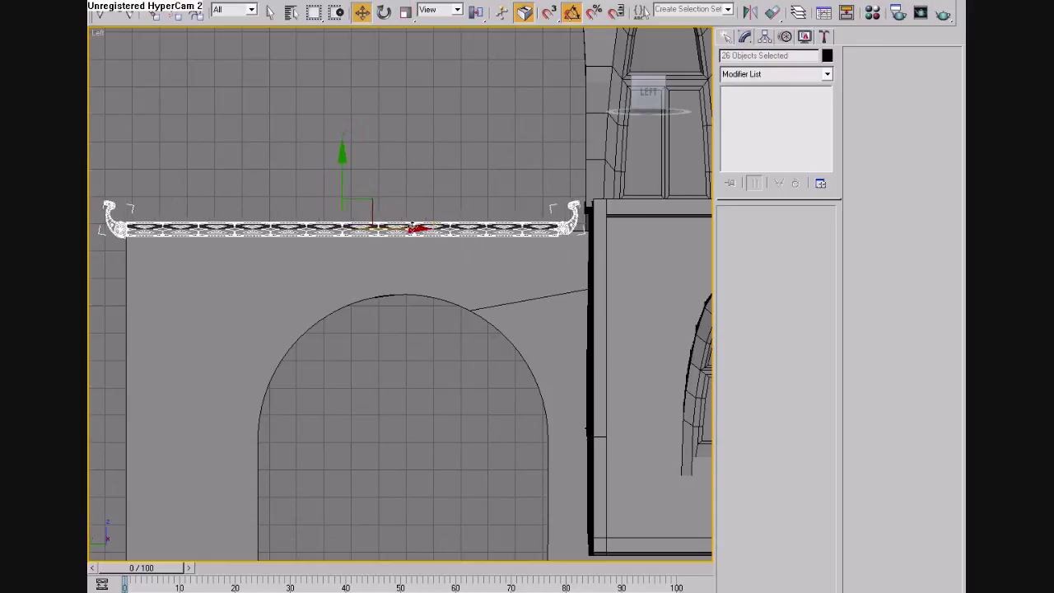
pyautogui.scroll(-2, 418, 229)
pyautogui.scroll(-2, 419, 229)
pyautogui.scroll(4, 425, 287)
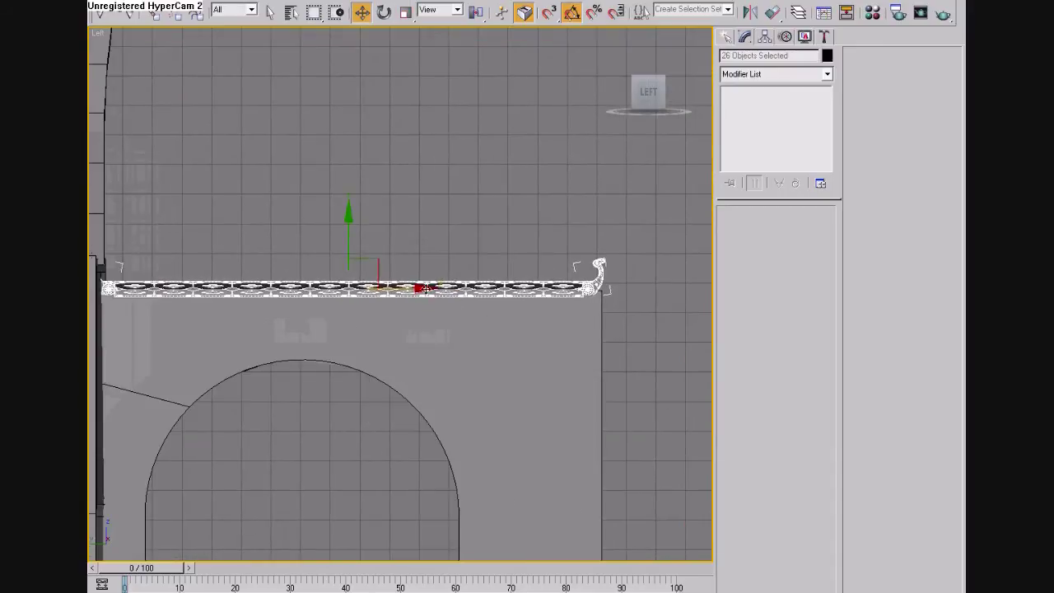
pyautogui.scroll(-3, 432, 285)
pyautogui.press('p')
pyautogui.scroll(-3, 419, 405)
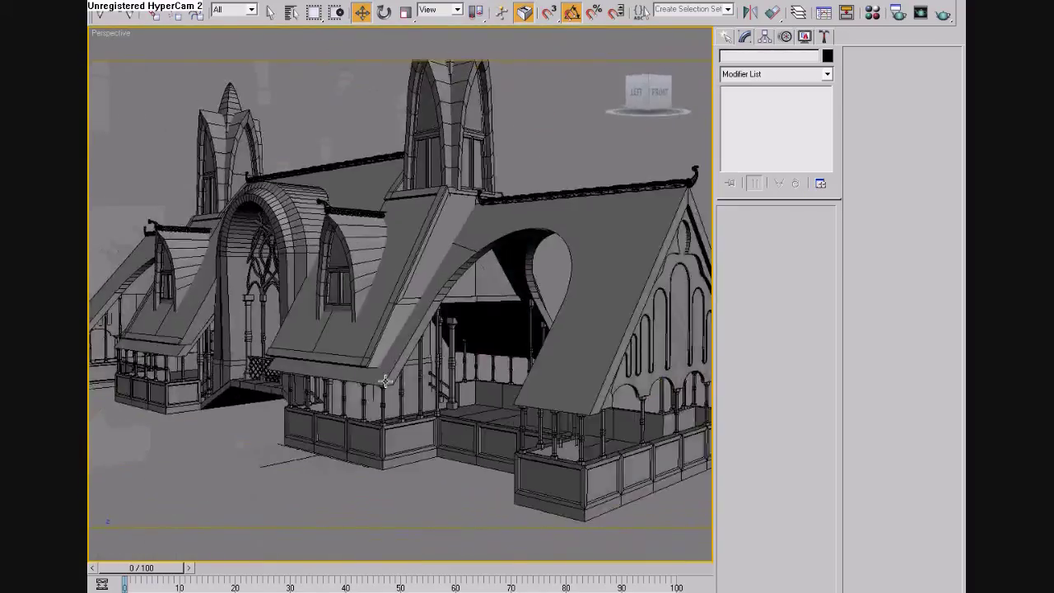
pyautogui.scroll(3, 423, 339)
pyautogui.moveTo(422, 338)
pyautogui.keyDown('alt'); pyautogui.mouseDown(button='middle')
pyautogui.moveTo(297, 348)
pyautogui.moveTo(411, 330)
pyautogui.mouseUp(button='middle'); pyautogui.keyUp('alt')
pyautogui.click(259, 318)
# Step: Select the porch roof faces of roof_01 and view them from the side
pyautogui.press('4')
pyautogui.click(388, 346)
pyautogui.keyDown('ctrl'); pyautogui.click(164, 280); pyautogui.keyUp('ctrl')
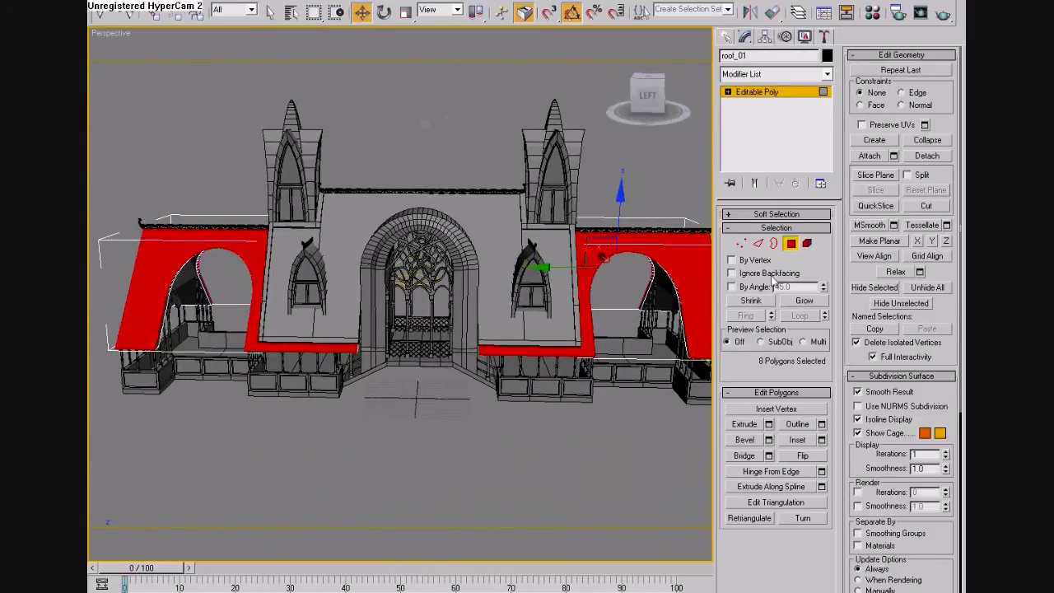
pyautogui.press('l')
pyautogui.scroll(4, 456, 333)
pyautogui.scroll(-1, 434, 297)
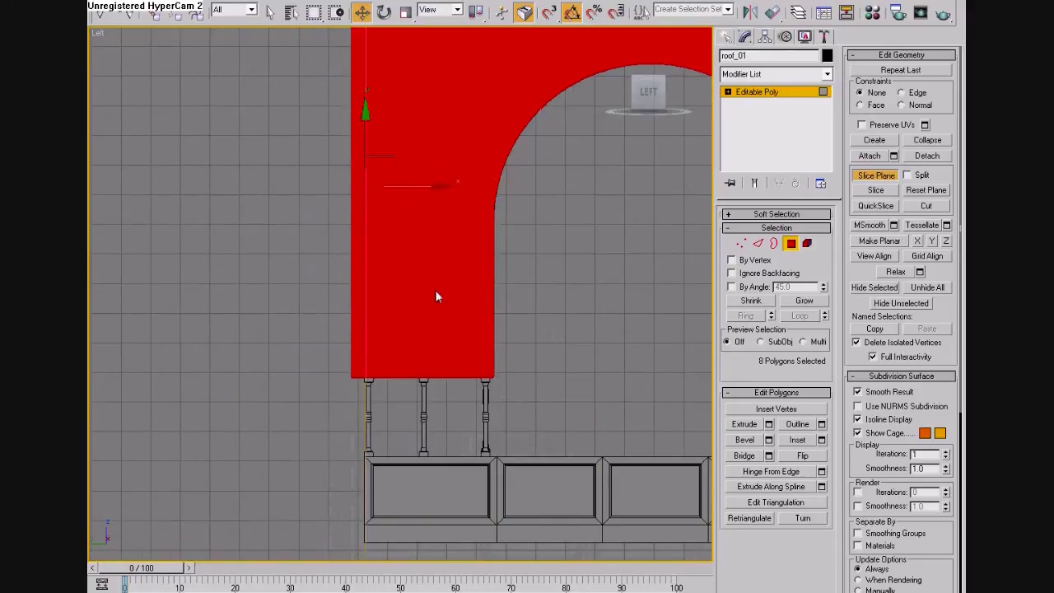
# Step: Slice the selected roof faces with a slice plane near the eaves
pyautogui.click(875, 191)
pyautogui.scroll(-3, 395, 297)
pyautogui.scroll(3, 260, 285)
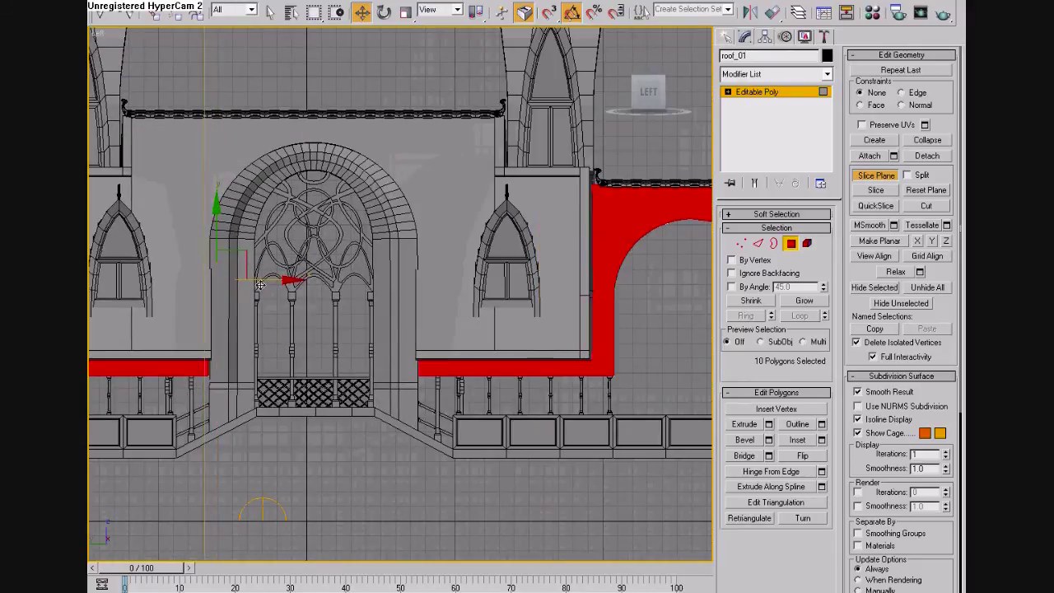
pyautogui.click(877, 193)
pyautogui.moveTo(698, 303); pyautogui.dragTo(517, 312, button='middle')
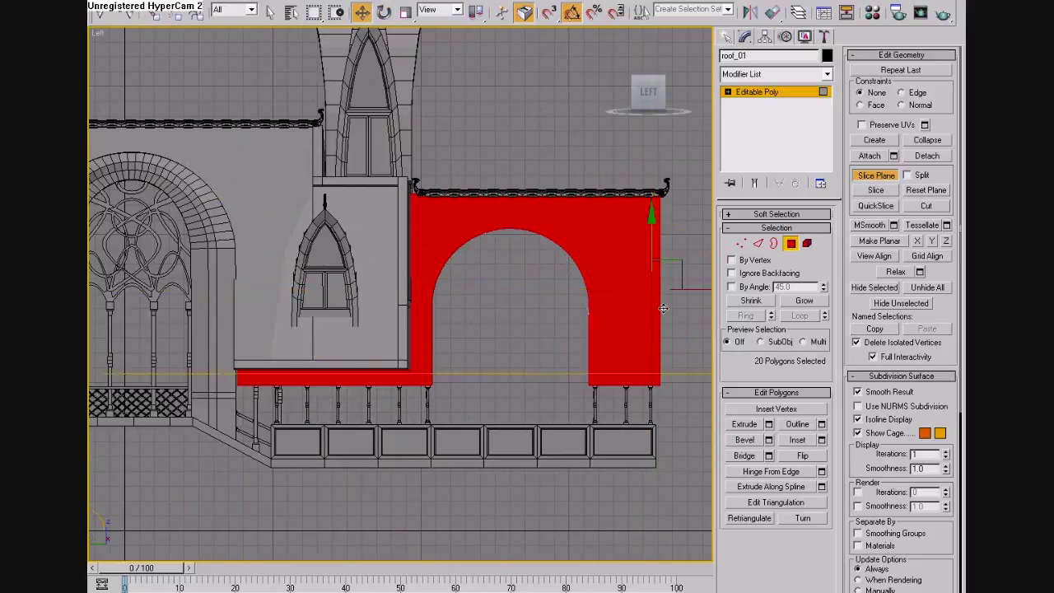
pyautogui.press('q')
pyautogui.scroll(-3, 395, 296)
pyautogui.scroll(4, 444, 284)
# Step: Select the thin new strips along the lower roof edges
pyautogui.click(444, 284)
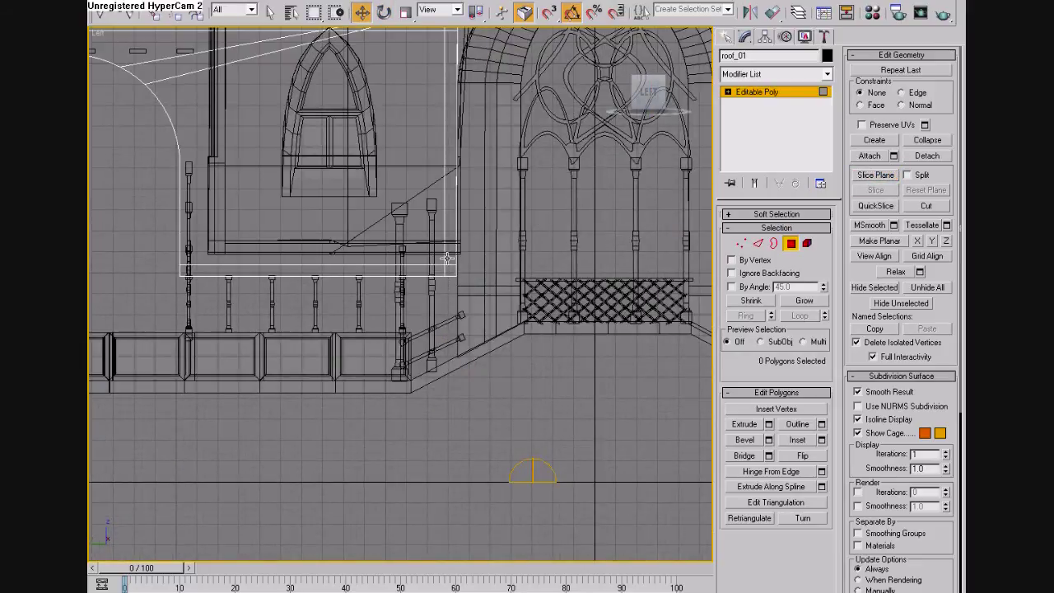
pyautogui.keyDown('ctrl'); pyautogui.click(428, 272); pyautogui.keyUp('ctrl')
pyautogui.hotkey('alt', 'w')
pyautogui.hotkey('alt', 'w')
pyautogui.moveTo(395, 346)
pyautogui.keyDown('alt'); pyautogui.mouseDown(button='middle')
pyautogui.moveTo(303, 368)
pyautogui.moveTo(306, 330)
pyautogui.moveTo(466, 317)
pyautogui.moveTo(268, 300)
pyautogui.mouseUp(button='middle'); pyautogui.keyUp('alt')
pyautogui.scroll(-4, 305, 289)
pyautogui.keyDown('ctrl'); pyautogui.click(304, 289); pyautogui.keyUp('ctrl')
pyautogui.scroll(4, 305, 289)
# Step: Extrude the roof-rim strips 0.5 as a group, then clear the selection
pyautogui.scroll(-4, 267, 300)
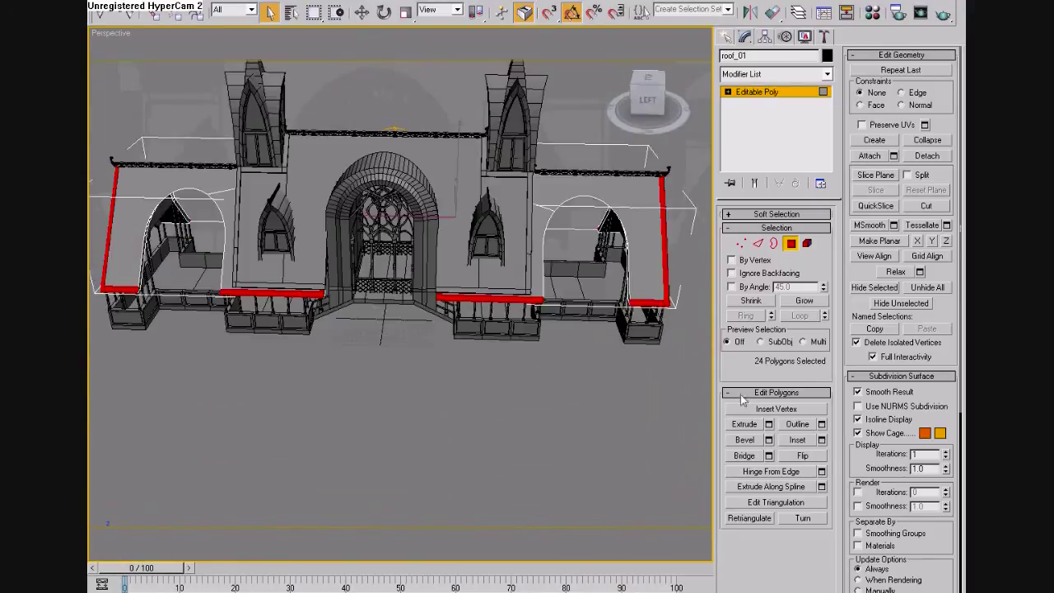
pyautogui.click(769, 423)
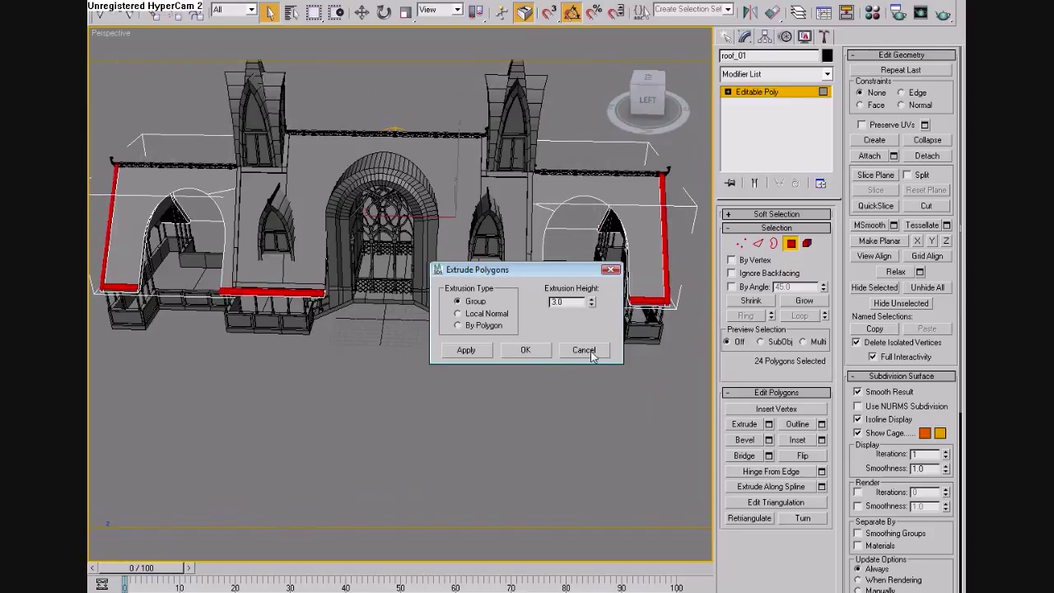
pyautogui.keyDown('alt'); pyautogui.moveTo(416, 290); pyautogui.dragTo(461, 247, button='middle'); pyautogui.keyUp('alt')
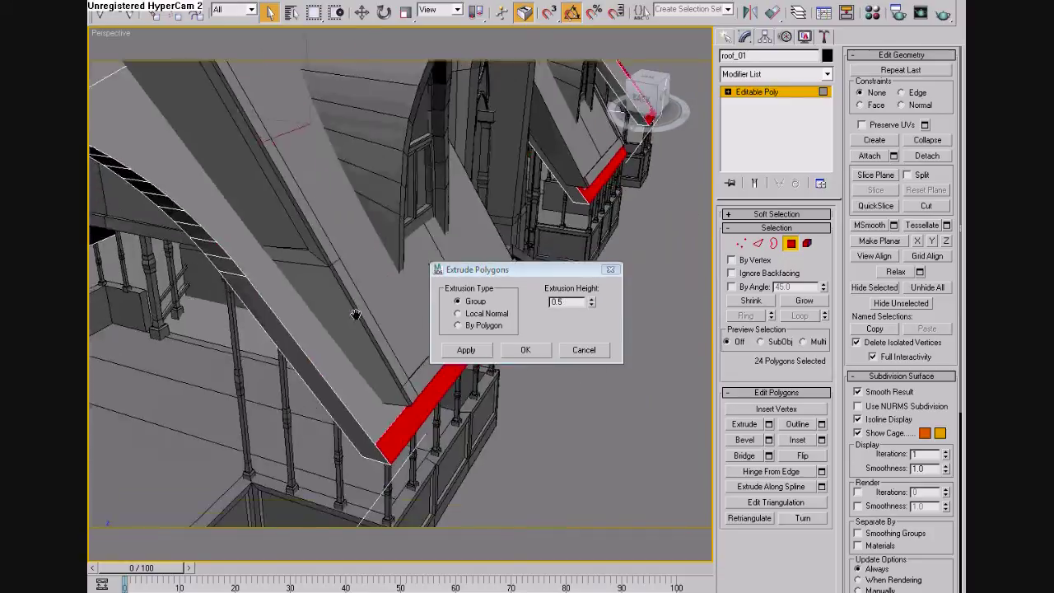
pyautogui.click(591, 306)
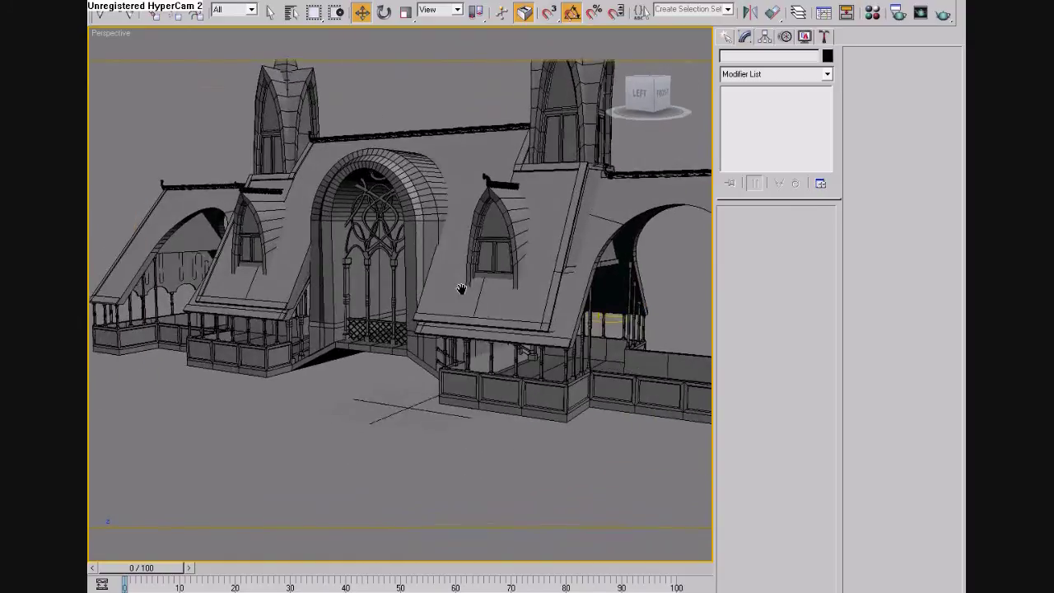
pyautogui.moveTo(534, 361); pyautogui.dragTo(437, 284, button='middle')
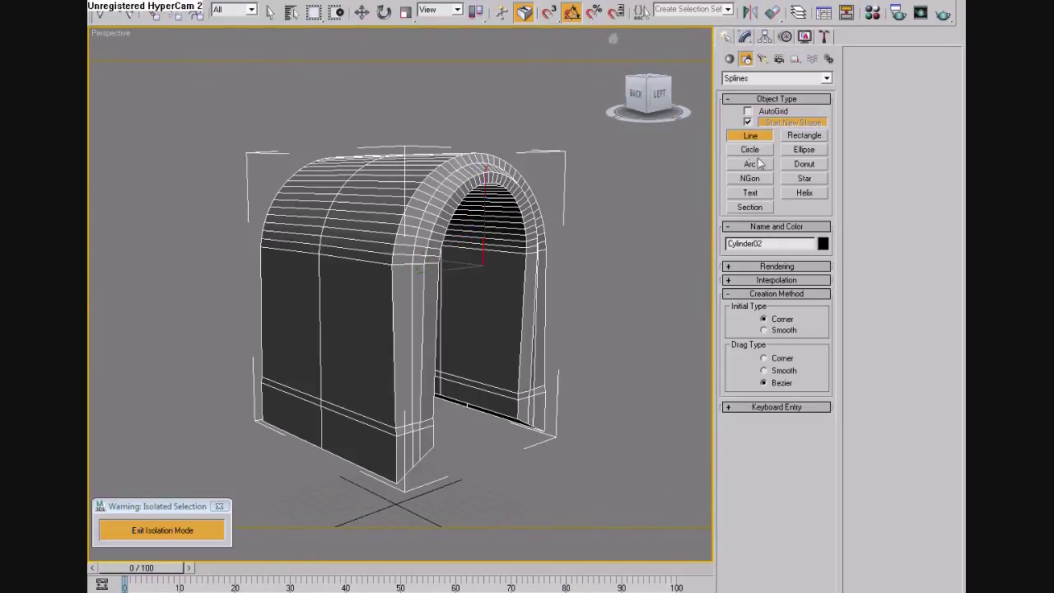
# Step: With grid snapping on, draw the pointed-arch outline Line06 in the Front view
pyautogui.hotkey('alt', 'w')
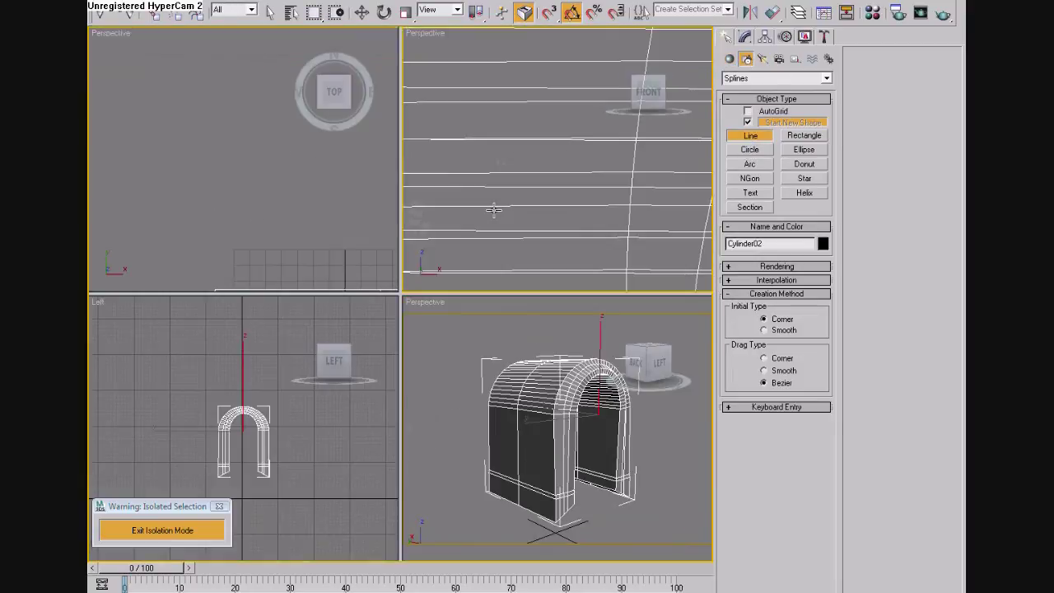
pyautogui.press('f')
pyautogui.hotkey('alt', 'w')
pyautogui.rightClick(550, 11)
pyautogui.click(618, 224)
pyautogui.click(409, 245)
pyautogui.click(479, 406)
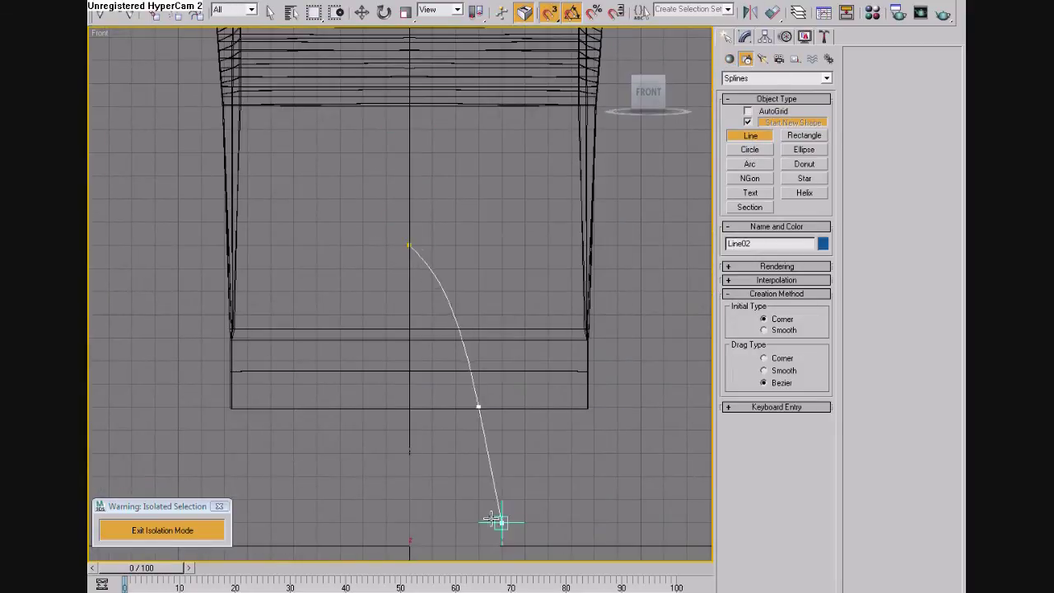
pyautogui.rightClick(455, 246)
pyautogui.click(409, 246)
pyautogui.moveTo(341, 407); pyautogui.dragTo(340, 544)
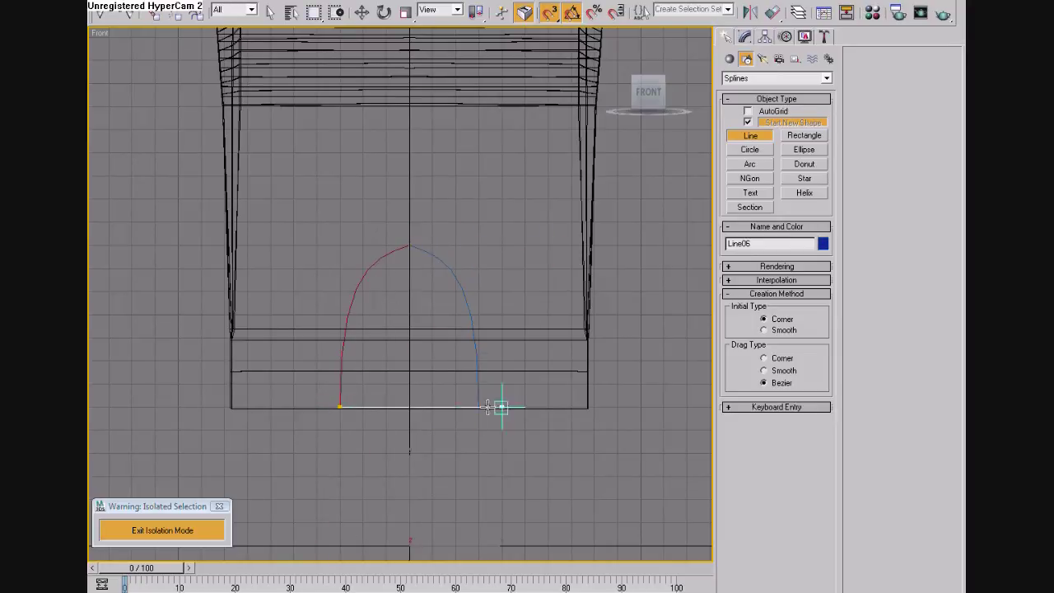
pyautogui.click(761, 42)
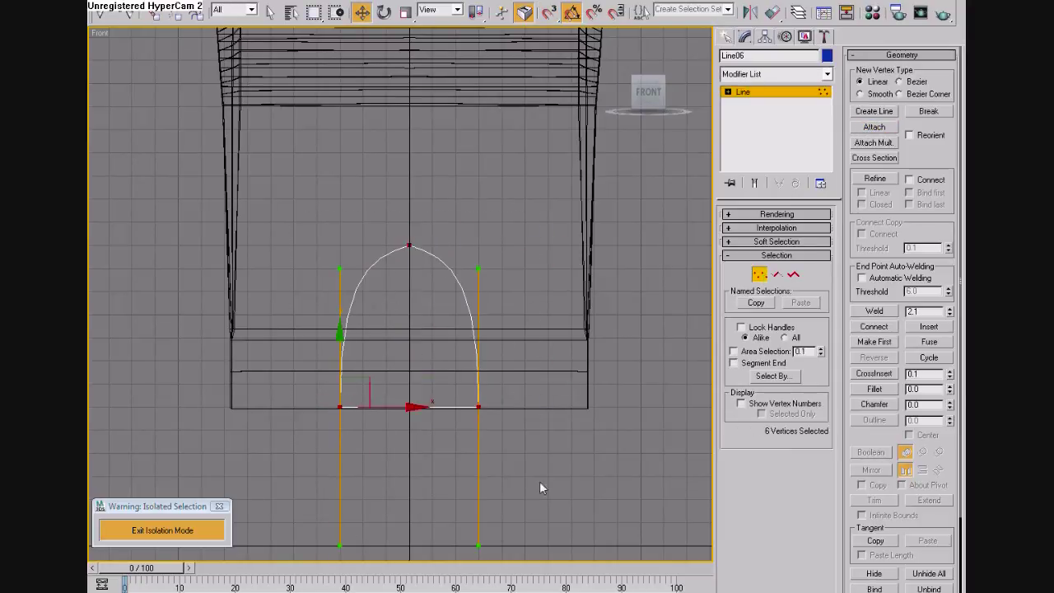
# Step: Add an Extrude modifier to the arch outline with an amount of 35
pyautogui.click(827, 74)
pyautogui.write('ex')
pyautogui.press('Return')
pyautogui.write('p')
pyautogui.write('35')
pyautogui.press('Return')
# Step: Move and scale the arch block, then isolate it with the round doorway arch
pyautogui.hotkey('alt', 'q')
pyautogui.hotkey('alt', 'w')
pyautogui.press('w')
pyautogui.keyDown('alt'); pyautogui.moveTo(531, 418); pyautogui.dragTo(266, 376, button='middle'); pyautogui.keyUp('alt')
pyautogui.scroll(-3, 387, 401)
pyautogui.scroll(3, 383, 396)
pyautogui.scroll(3, 362, 396)
pyautogui.press('r')
pyautogui.scroll(3, 306, 382)
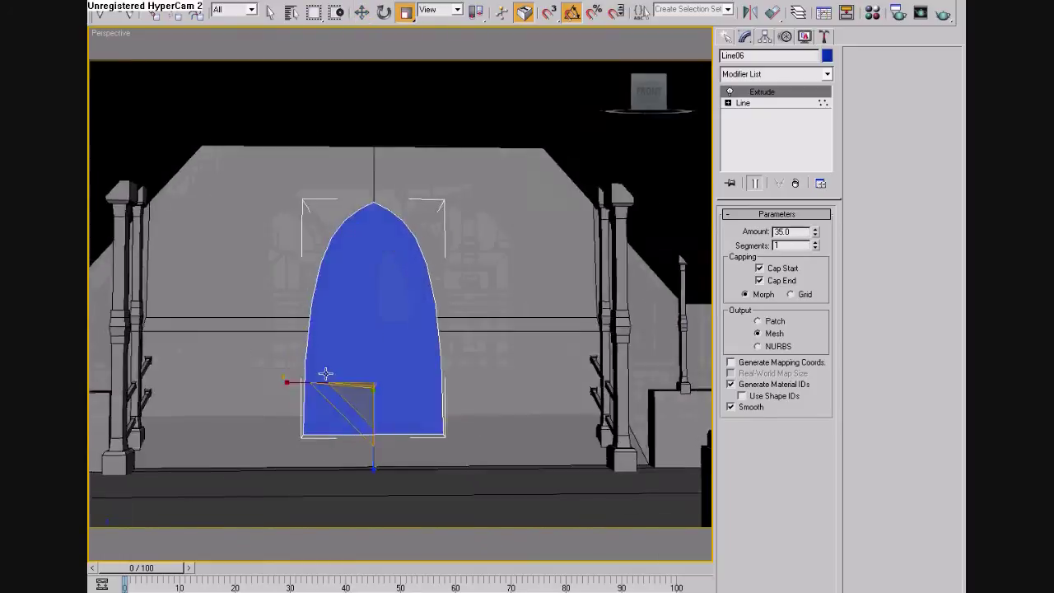
pyautogui.keyDown('alt'); pyautogui.moveTo(370, 396); pyautogui.dragTo(322, 352, button='middle'); pyautogui.keyUp('alt')
pyautogui.keyDown('ctrl'); pyautogui.click(209, 266); pyautogui.keyUp('ctrl')
pyautogui.hotkey('alt', 'q')
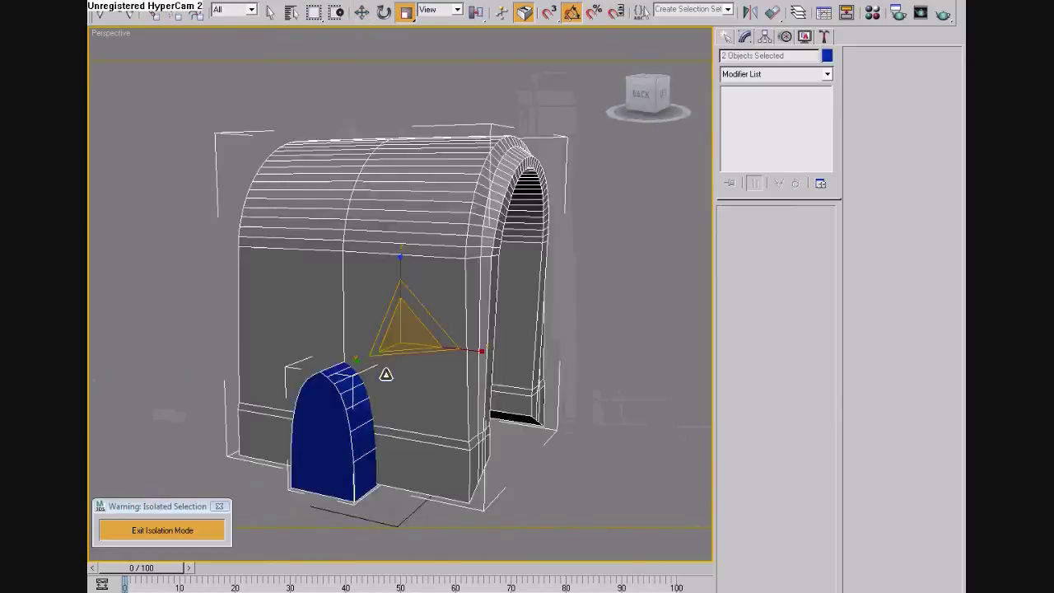
# Step: Convert the arch piece to an editable poly and weld its seam vertices
pyautogui.rightClick(497, 229)
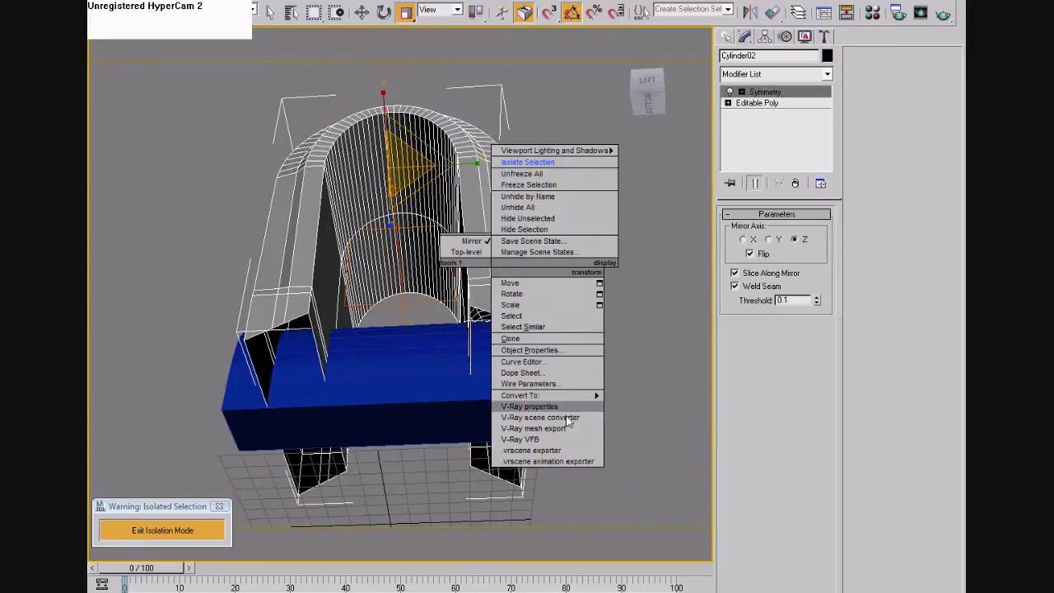
pyautogui.click(643, 420)
pyautogui.click(657, 311)
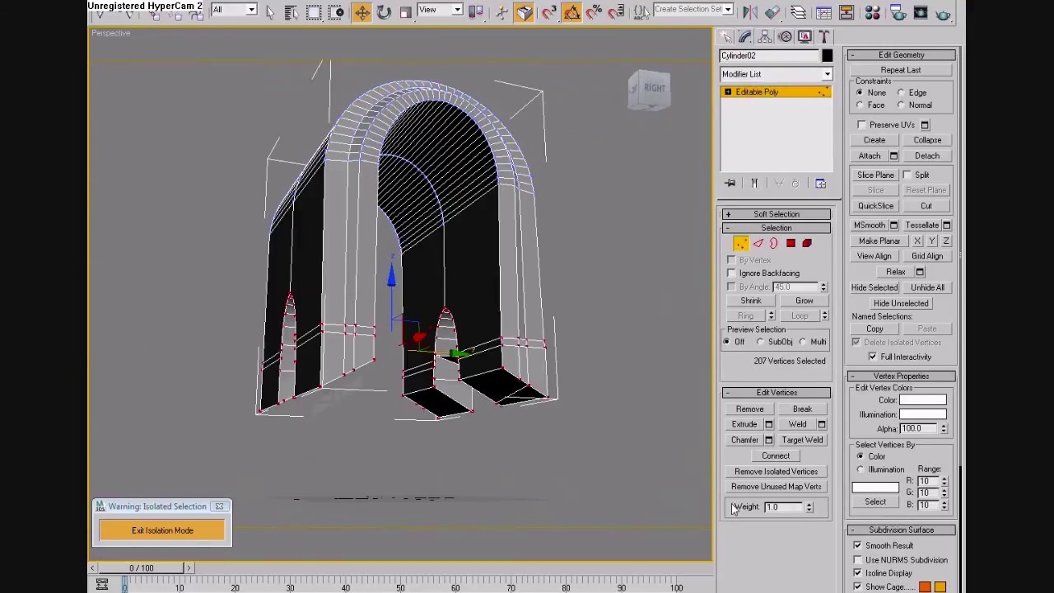
pyautogui.click(821, 424)
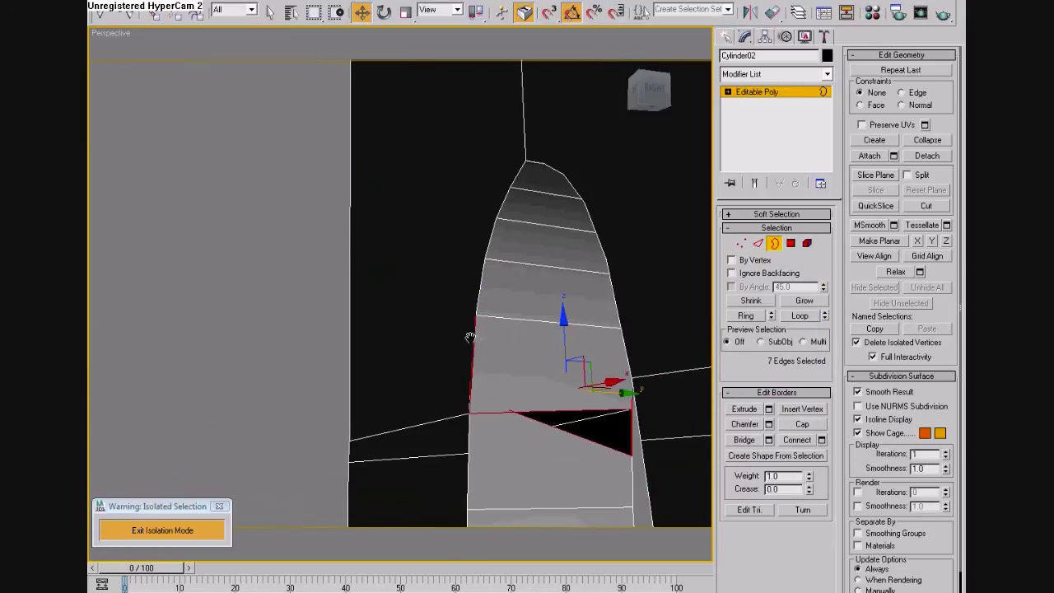
# Step: Select the outer and inner open borders at the arch base and cap them
pyautogui.keyDown('alt'); pyautogui.moveTo(331, 400); pyautogui.dragTo(416, 385, button='middle'); pyautogui.keyUp('alt')
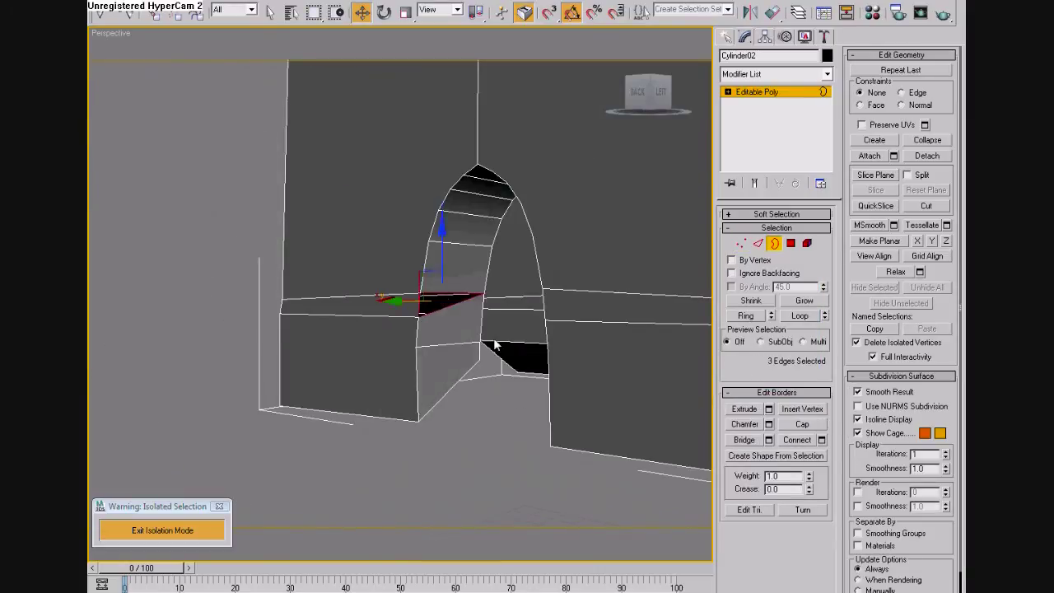
pyautogui.click(423, 313)
pyautogui.hotkey('alt', 'c')
pyautogui.scroll(5, 537, 293)
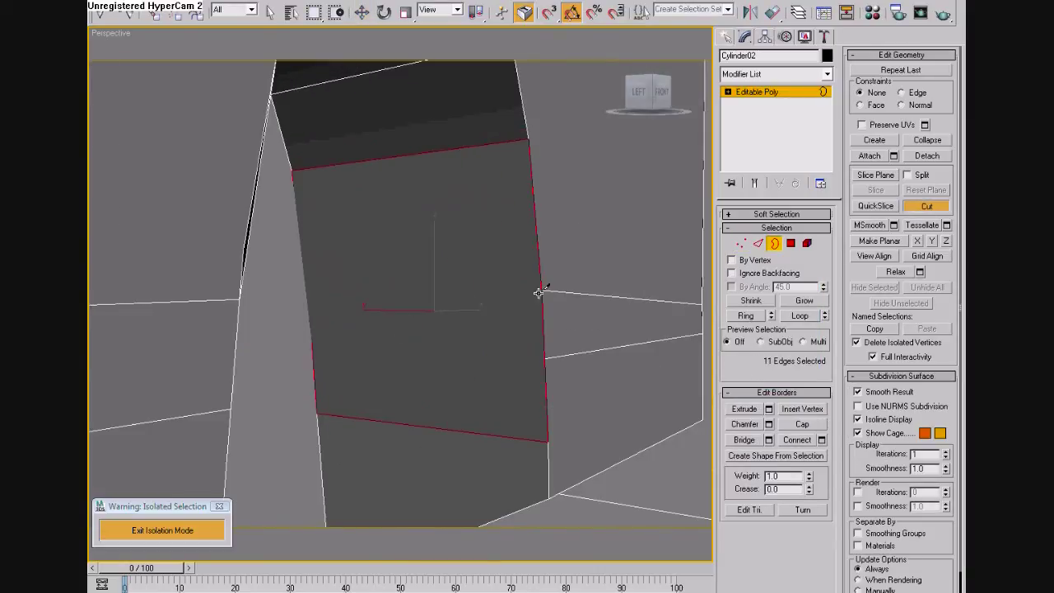
pyautogui.keyDown('alt'); pyautogui.moveTo(538, 293); pyautogui.dragTo(449, 324, button='middle'); pyautogui.keyUp('alt')
pyautogui.scroll(-5, 406, 339)
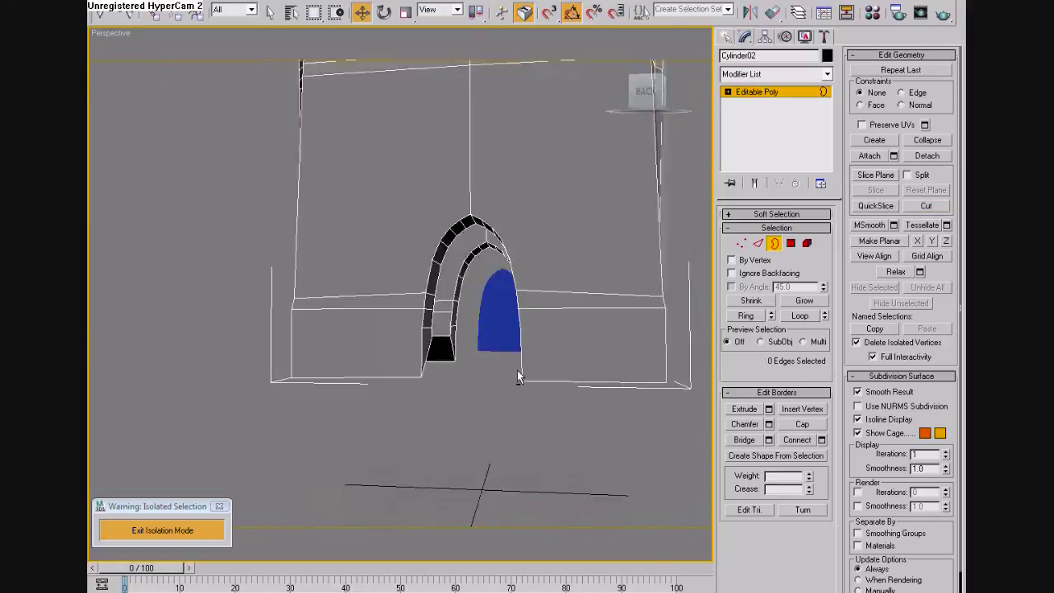
pyautogui.scroll(5, 247, 358)
pyautogui.moveTo(247, 358)
pyautogui.keyDown('alt'); pyautogui.mouseDown(button='middle')
pyautogui.moveTo(492, 332)
pyautogui.moveTo(705, 238)
pyautogui.mouseUp(button='middle'); pyautogui.keyUp('alt')
pyautogui.press('w')
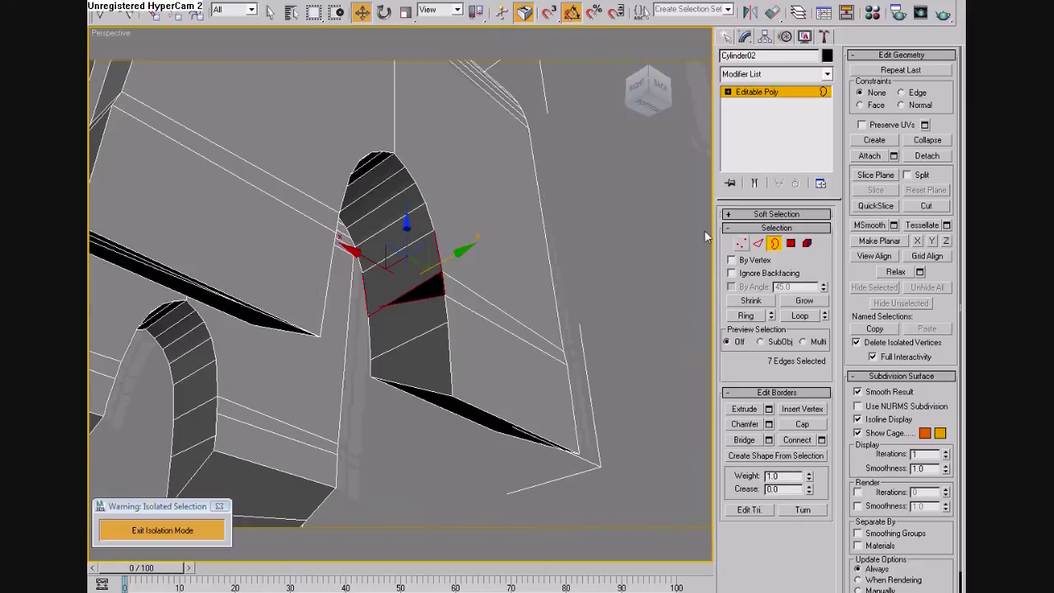
pyautogui.keyDown('ctrl'); pyautogui.click(565, 354); pyautogui.keyUp('ctrl')
pyautogui.click(803, 425)
# Step: Cut new edges across the capped arch base
pyautogui.hotkey('alt', 'c')
pyautogui.keyDown('alt'); pyautogui.moveTo(426, 306); pyautogui.dragTo(378, 300, button='middle'); pyautogui.keyUp('alt')
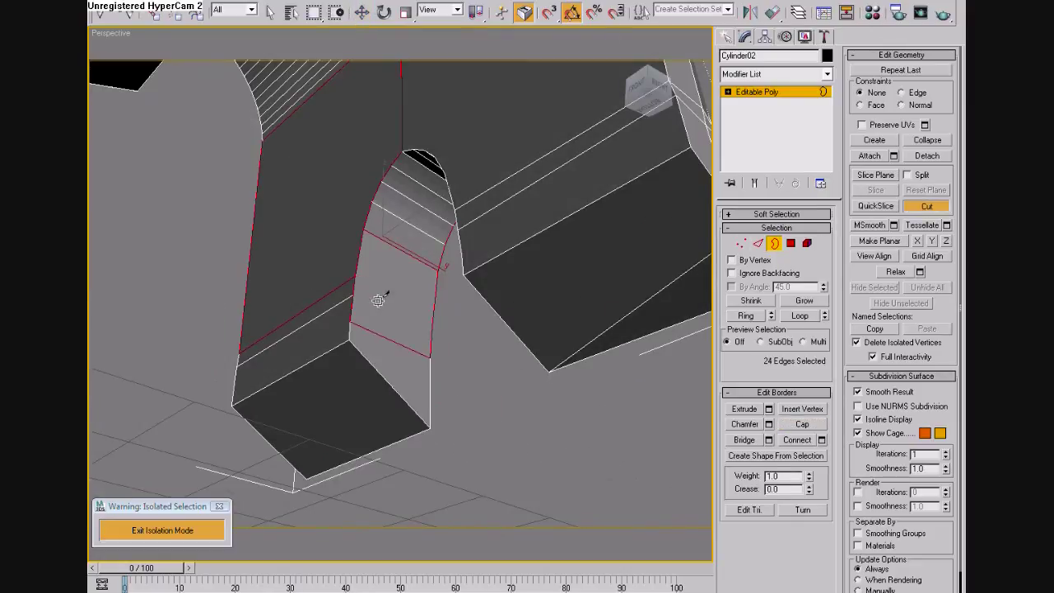
pyautogui.press('2')
pyautogui.press('w')
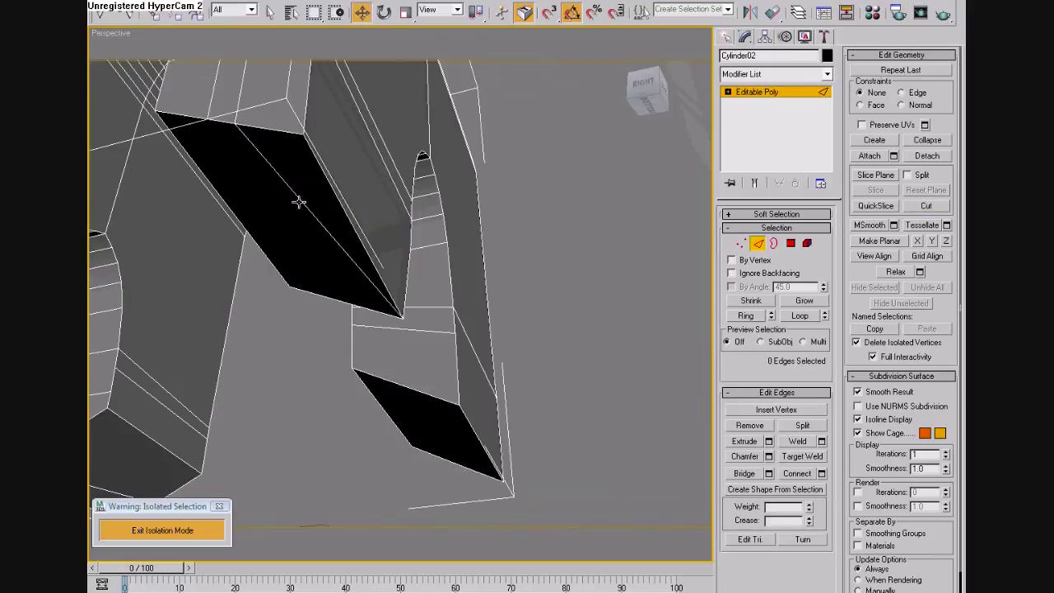
pyautogui.keyDown('alt'); pyautogui.moveTo(375, 313); pyautogui.dragTo(545, 260, button='middle'); pyautogui.keyUp('alt')
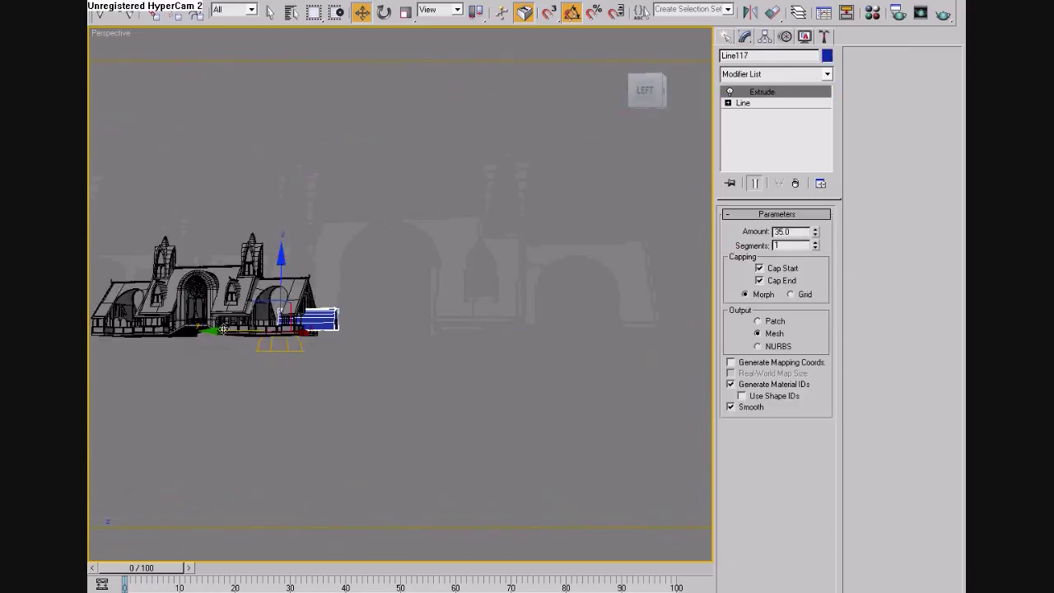
# Step: Convert Line117 to an editable poly and select its open border
pyautogui.press('z')
pyautogui.rightClick(432, 272)
pyautogui.click(494, 461)
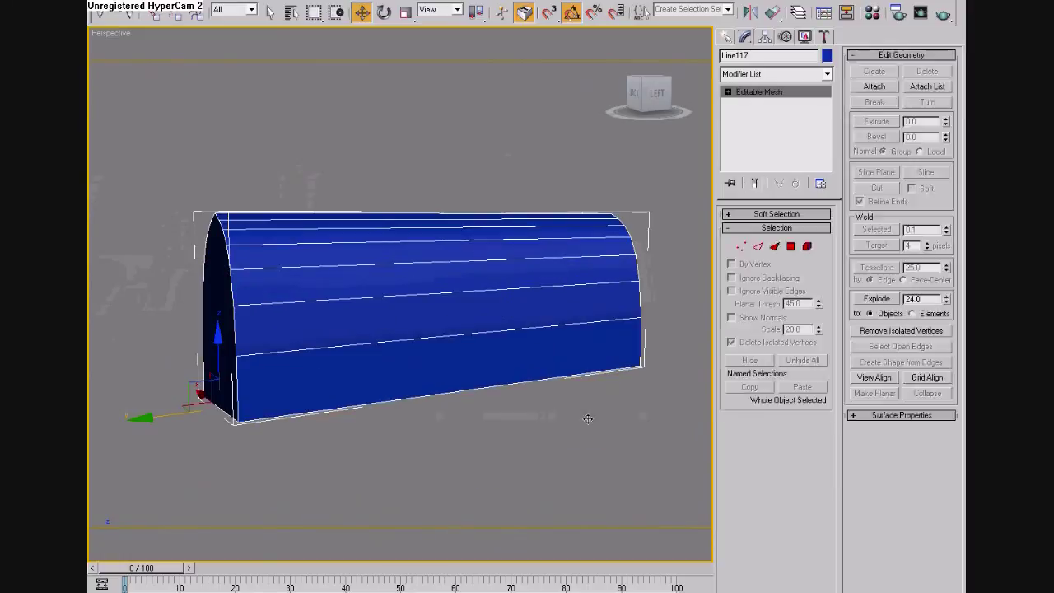
pyautogui.press('4')
pyautogui.keyDown('alt'); pyautogui.moveTo(417, 283); pyautogui.dragTo(247, 318, button='middle'); pyautogui.keyUp('alt')
pyautogui.rightClick(247, 318)
pyautogui.click(280, 383)
pyautogui.click(300, 308)
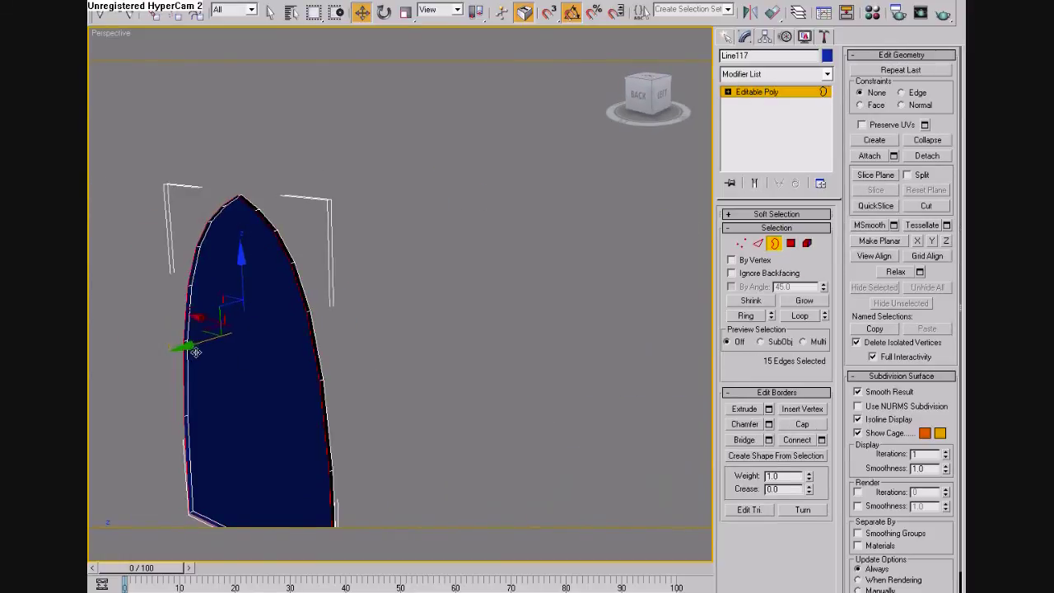
# Step: Shift-scale the border inward to form an inner ring for the hollow frame
pyautogui.moveTo(268, 556); pyautogui.dragTo(357, 515, button='middle')
pyautogui.keyDown('shift'); pyautogui.moveTo(335, 250); pyautogui.dragTo(337, 253); pyautogui.keyUp('shift')
pyautogui.press('w')
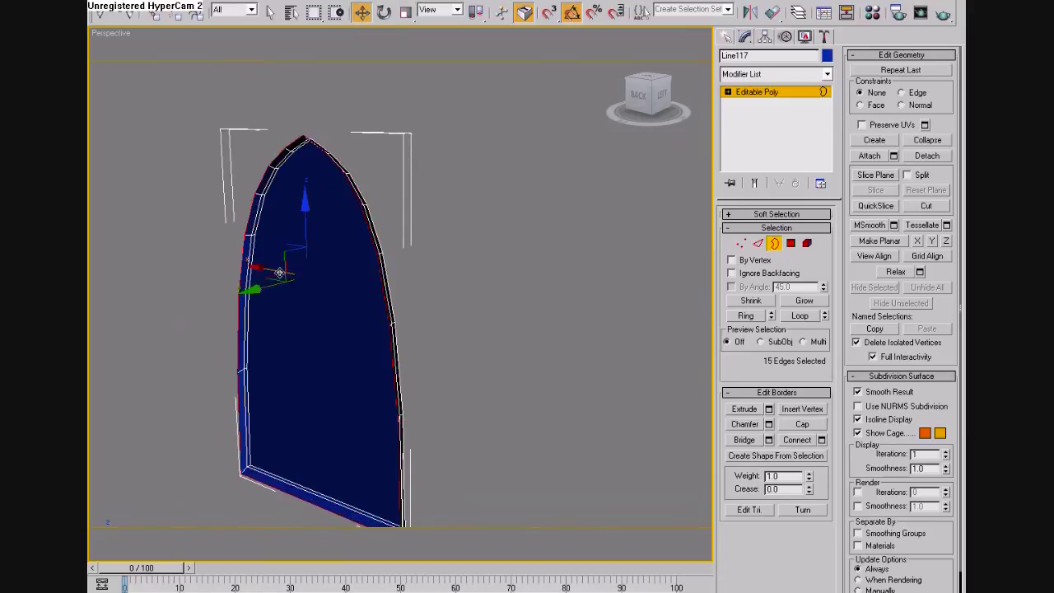
pyautogui.keyDown('alt'); pyautogui.moveTo(262, 288); pyautogui.dragTo(334, 254, button='middle'); pyautogui.keyUp('alt')
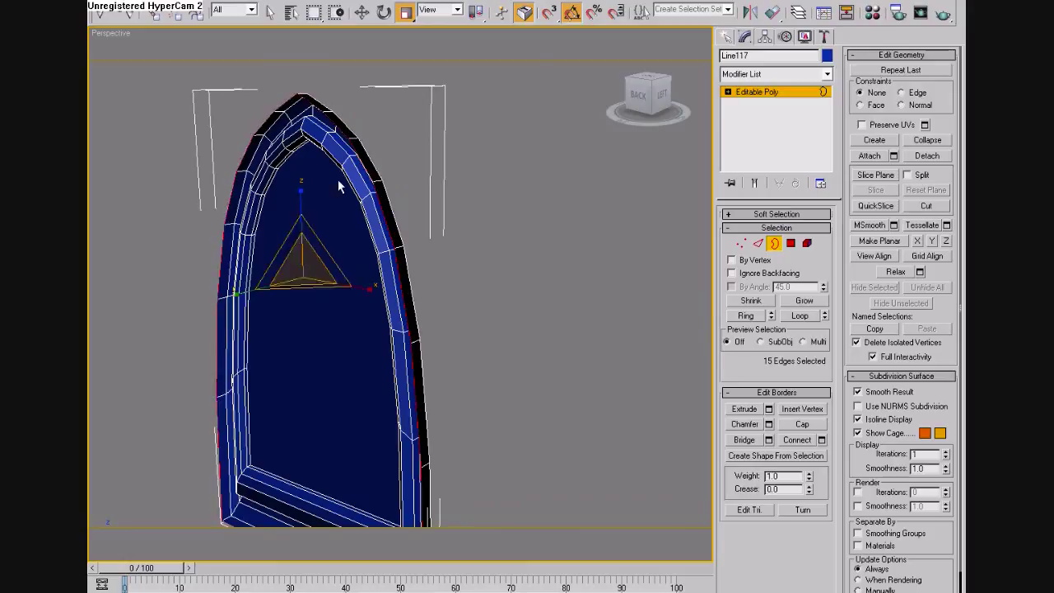
pyautogui.moveTo(258, 288)
pyautogui.keyDown('alt'); pyautogui.mouseDown(button='middle')
pyautogui.moveTo(337, 252)
pyautogui.moveTo(252, 292)
pyautogui.moveTo(329, 264)
pyautogui.mouseUp(button='middle'); pyautogui.keyUp('alt')
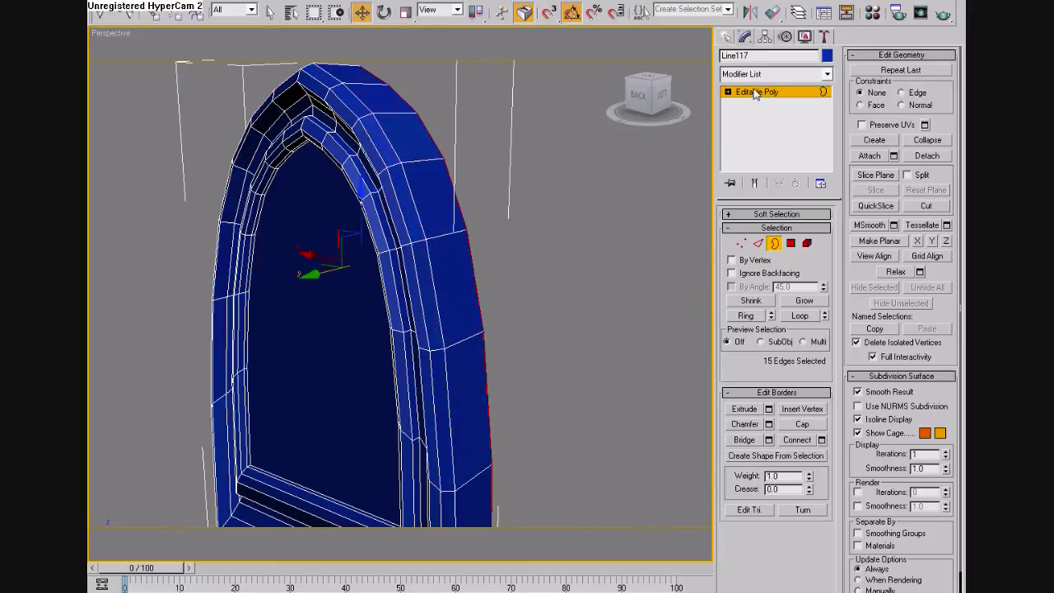
# Step: Select all frame polygons, enable the slice plane, and switch to a wireframe Front view
pyautogui.press('1')
pyautogui.press('4')
pyautogui.hotkey('ctrl', 'a')
pyautogui.click(875, 175)
pyautogui.keyDown('alt'); pyautogui.moveTo(257, 204); pyautogui.dragTo(299, 148, button='middle'); pyautogui.keyUp('alt')
pyautogui.press('w')
pyautogui.press('1')
pyautogui.press('f')
pyautogui.press('F3')
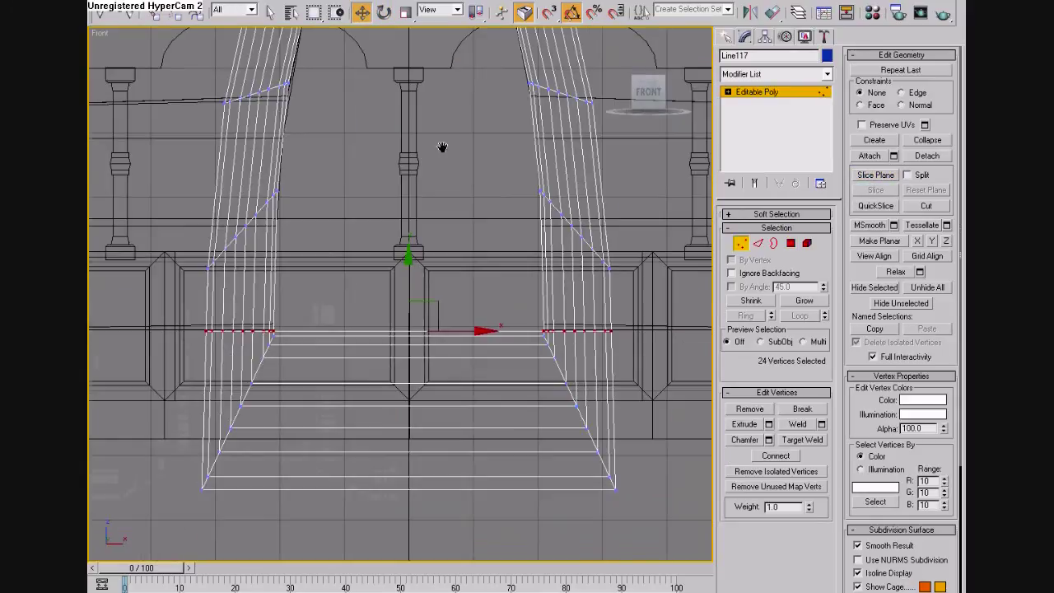
pyautogui.click(459, 425)
pyautogui.press('2')
pyautogui.moveTo(459, 424)
pyautogui.keyDown('alt'); pyautogui.mouseDown(button='middle')
pyautogui.moveTo(498, 531)
pyautogui.moveTo(527, 544)
pyautogui.mouseUp(button='middle'); pyautogui.keyUp('alt')
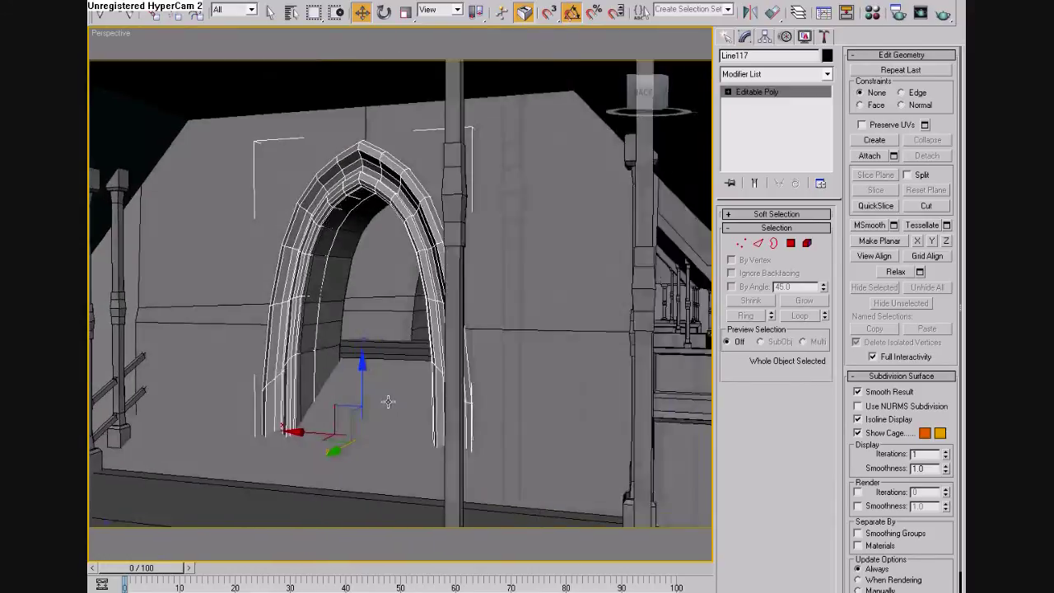
# Step: Add a TurboSmooth modifier to the arch and render a test image
pyautogui.click(776, 73)
pyautogui.scroll(-5, 774, 330)
pyautogui.click(757, 483)
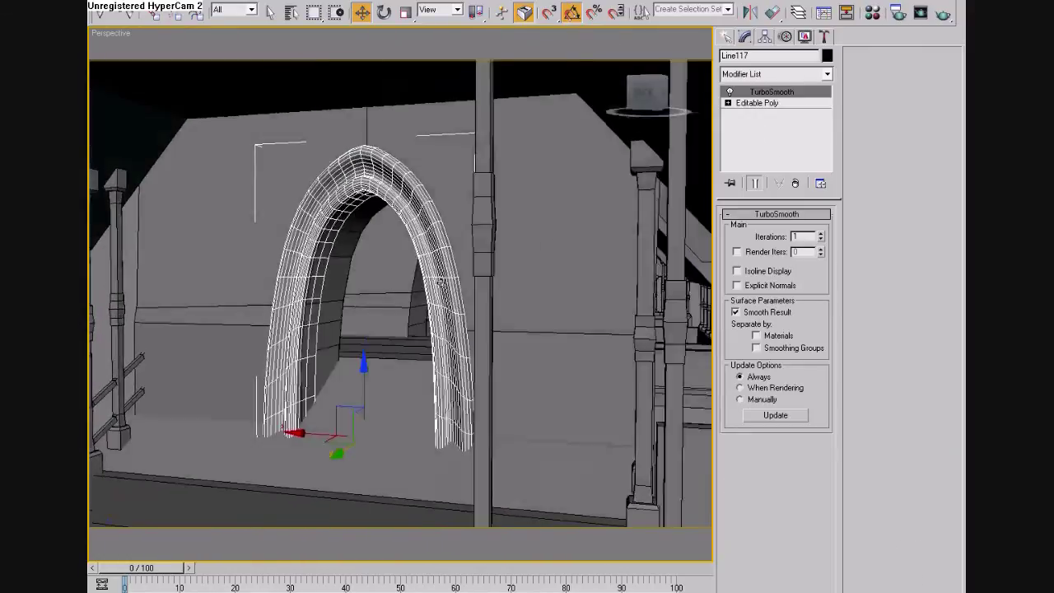
pyautogui.click(943, 13)
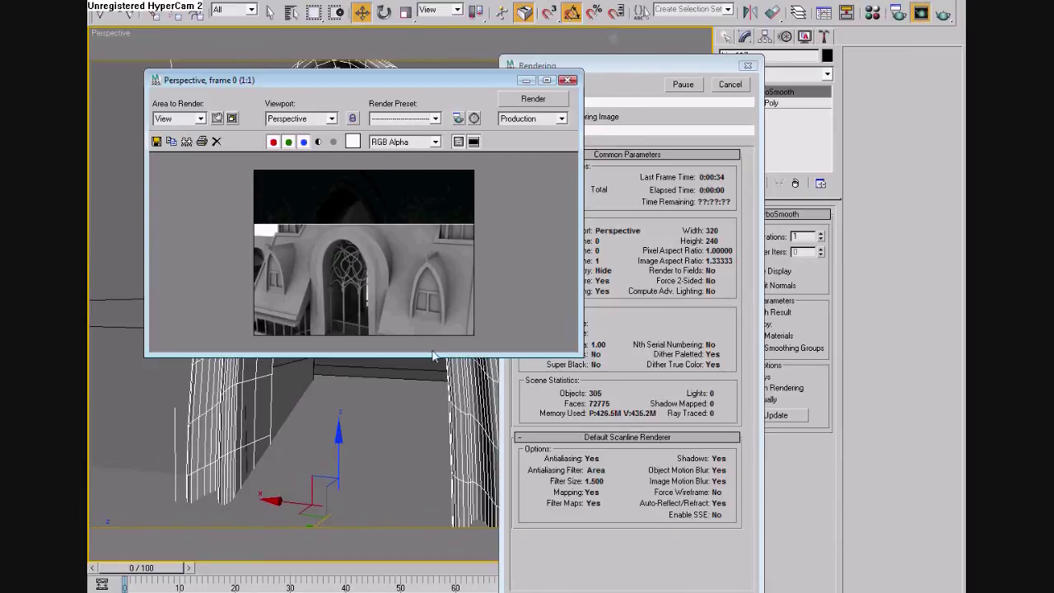
pyautogui.click(569, 80)
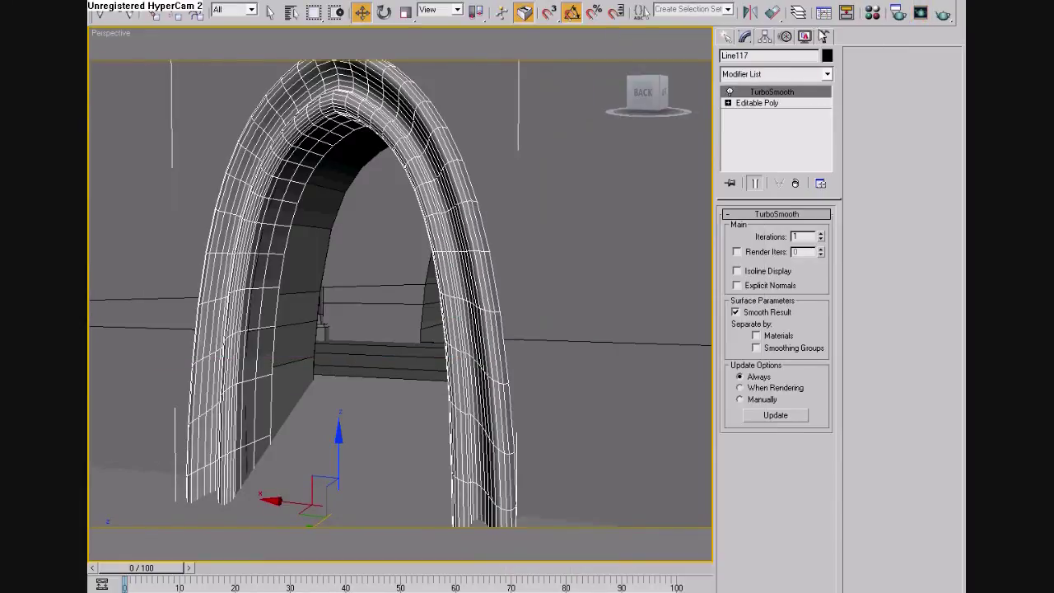
# Step: Set TurboSmooth iterations to 0 and chamfer the arch's edge loops at Editable Poly level
pyautogui.click(821, 239)
pyautogui.moveTo(530, 213); pyautogui.dragTo(540, 227, button='middle')
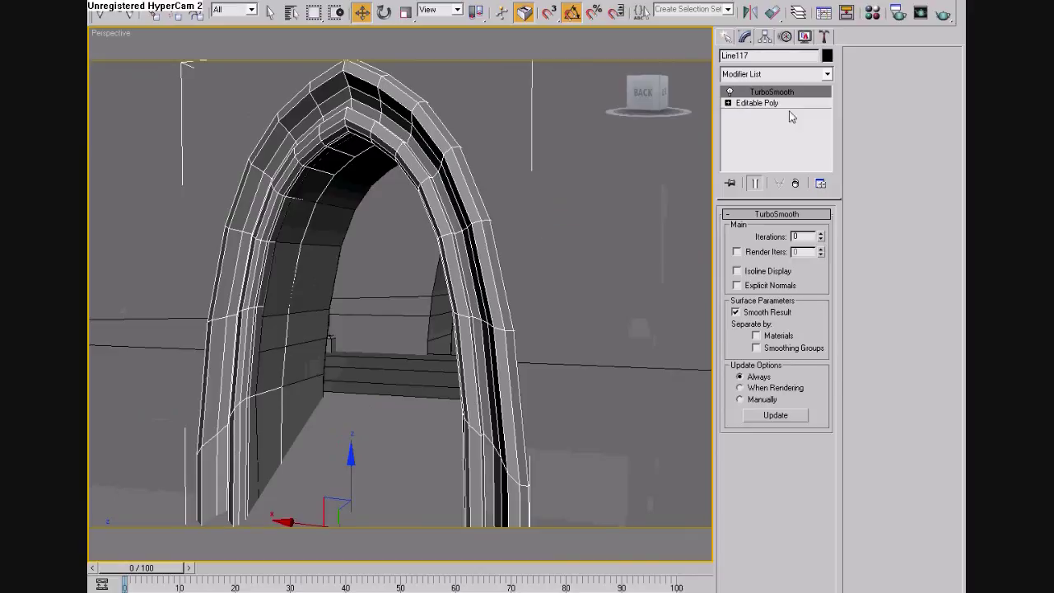
pyautogui.click(757, 103)
pyautogui.click(801, 318)
pyautogui.click(768, 457)
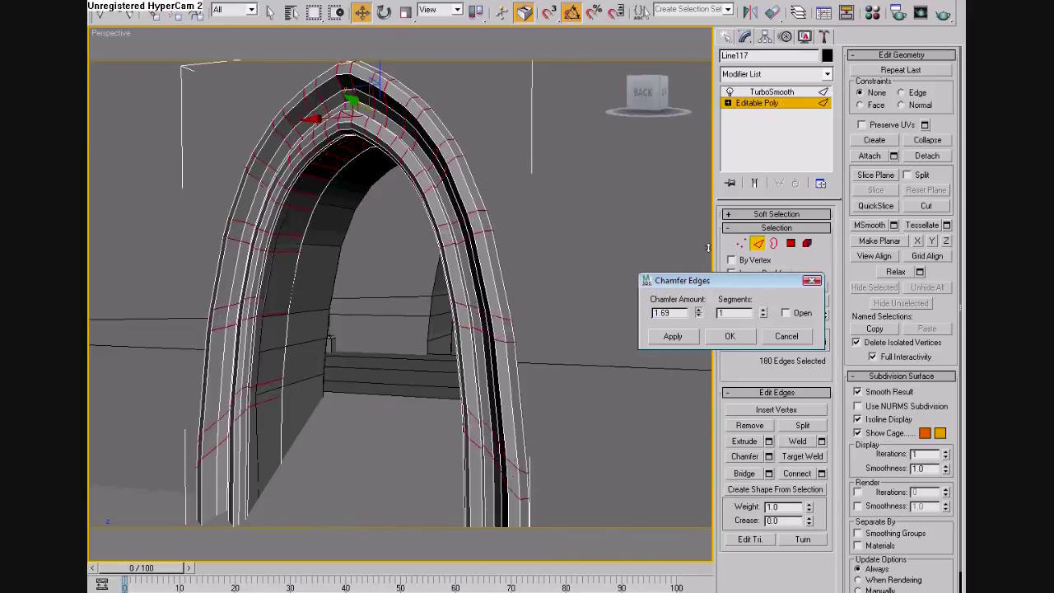
pyautogui.click(730, 336)
pyautogui.click(772, 91)
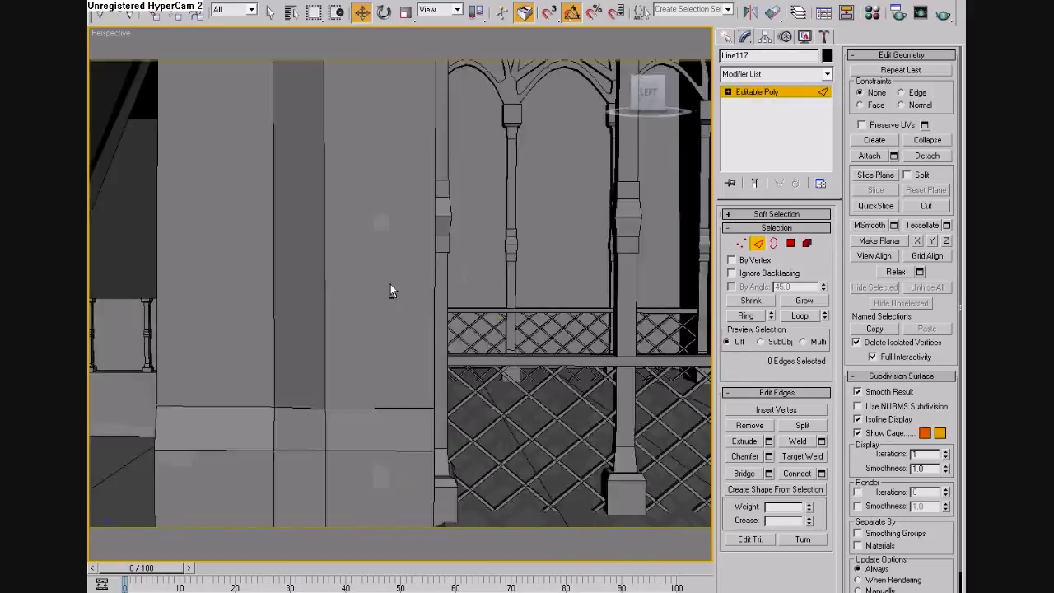
# Step: Isolate the archway and select its bottom row of vertices in the Left view
pyautogui.hotkey('alt', 'q')
pyautogui.press('1')
pyautogui.hotkey('alt', 'w')
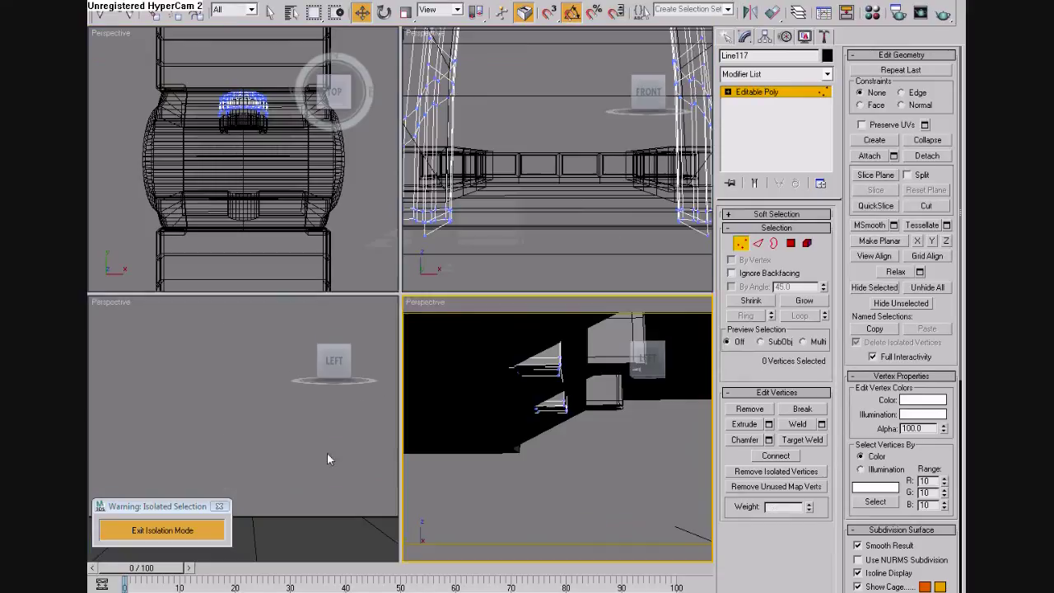
pyautogui.hotkey('alt', 'w')
pyautogui.scroll(3, 364, 382)
pyautogui.moveTo(342, 341); pyautogui.dragTo(536, 426)
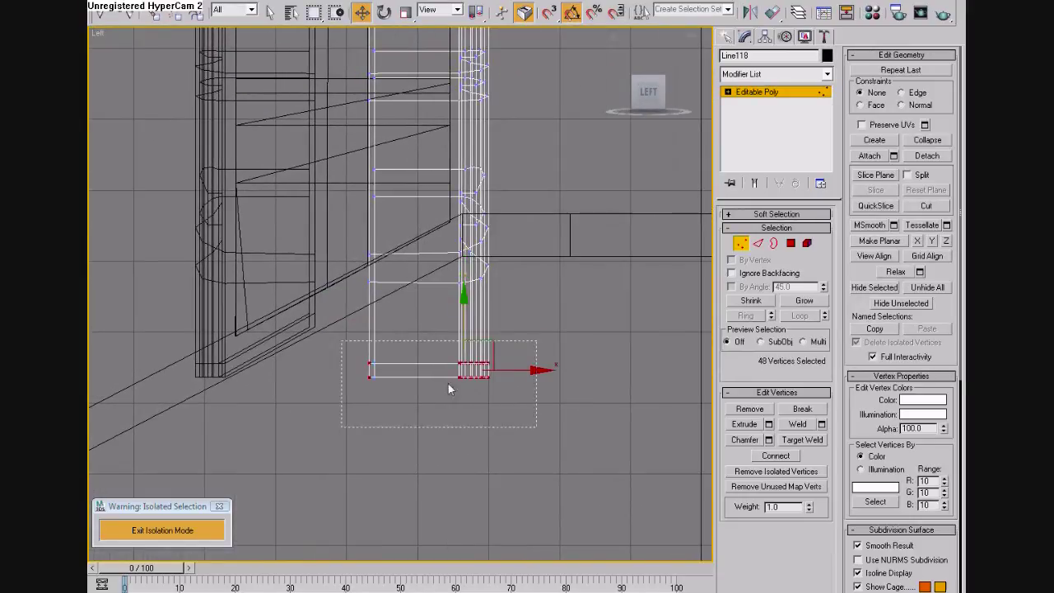
pyautogui.hotkey('alt', 'w')
pyautogui.hotkey('alt', 'w')
pyautogui.press('z')
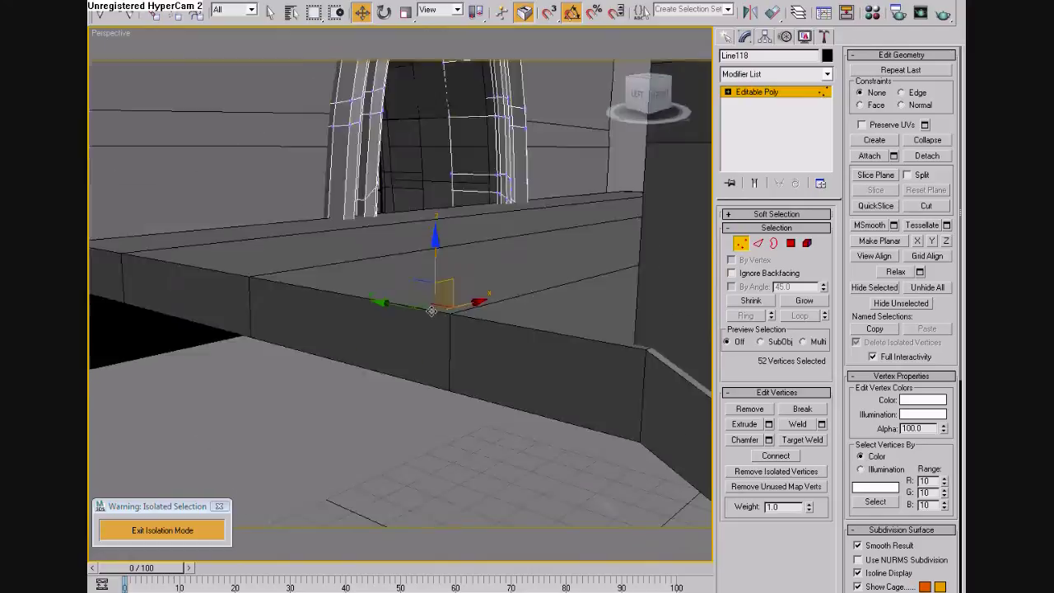
pyautogui.keyDown('alt'); pyautogui.moveTo(431, 310); pyautogui.dragTo(365, 238, button='middle'); pyautogui.keyUp('alt')
# Step: Move the archway's selected lower vertices up along Y in the side view
pyautogui.press('2')
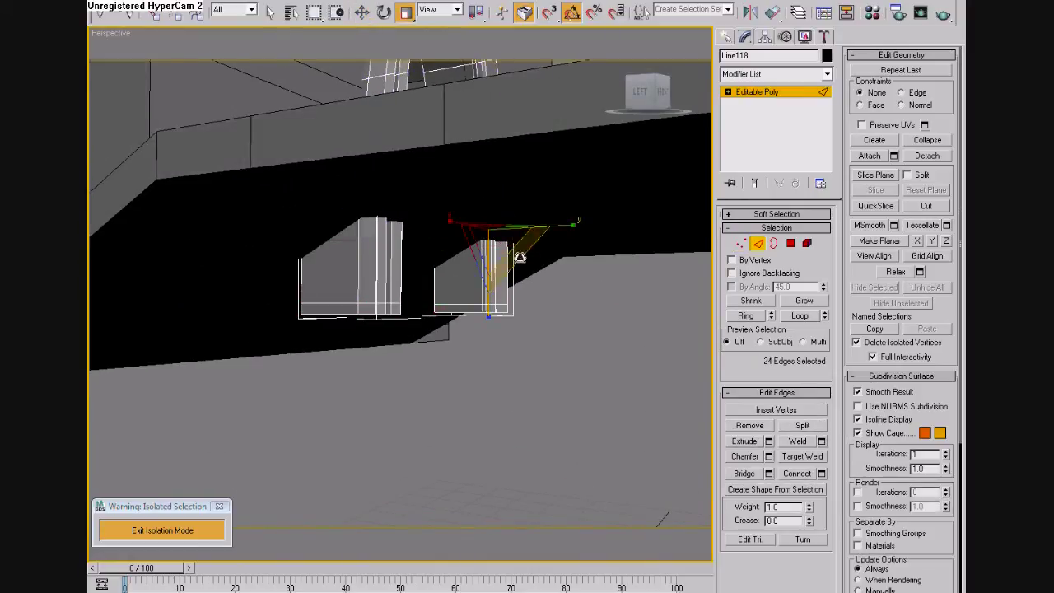
pyautogui.press('1')
pyautogui.press('F3')
pyautogui.press('l')
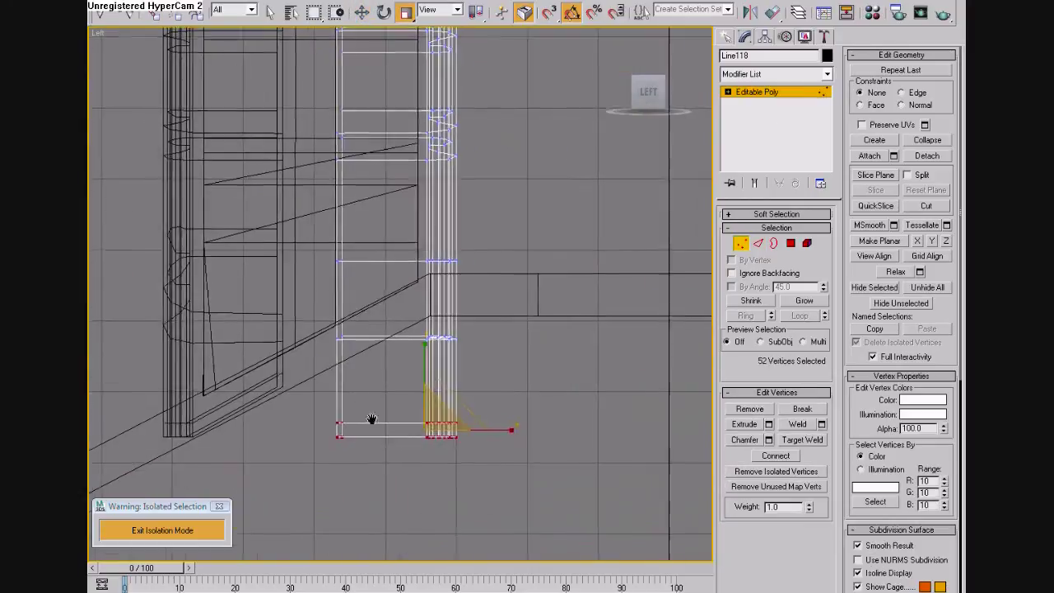
pyautogui.moveTo(371, 419); pyautogui.dragTo(365, 420, button='middle')
pyautogui.press('w')
pyautogui.moveTo(419, 389); pyautogui.dragTo(420, 266)
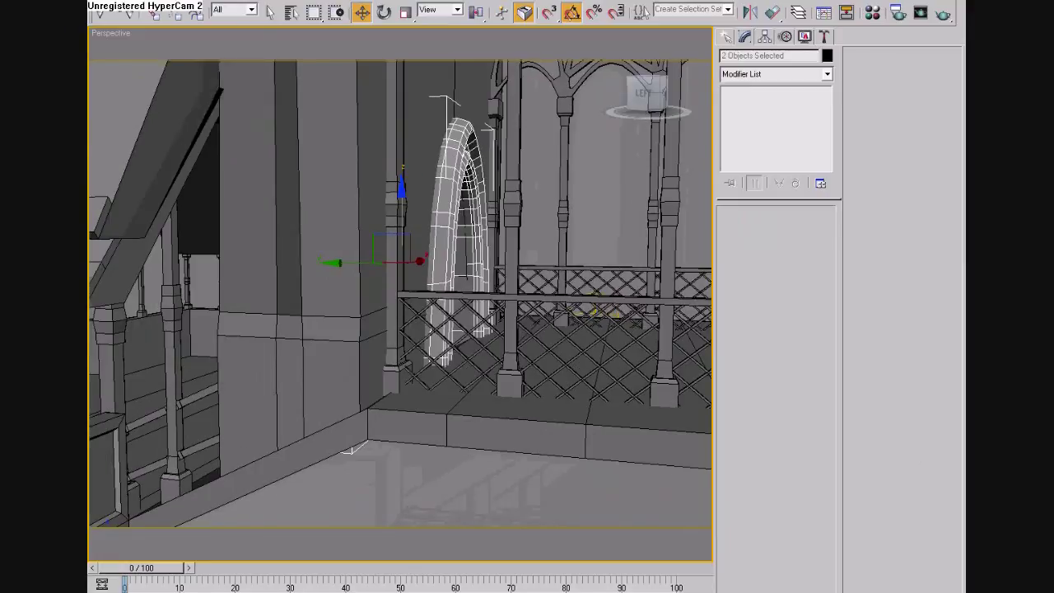
# Step: Group the archway pieces as 'archways' and create a mirrored copy
pyautogui.press('Return')
pyautogui.click(749, 12)
pyautogui.click(488, 414)
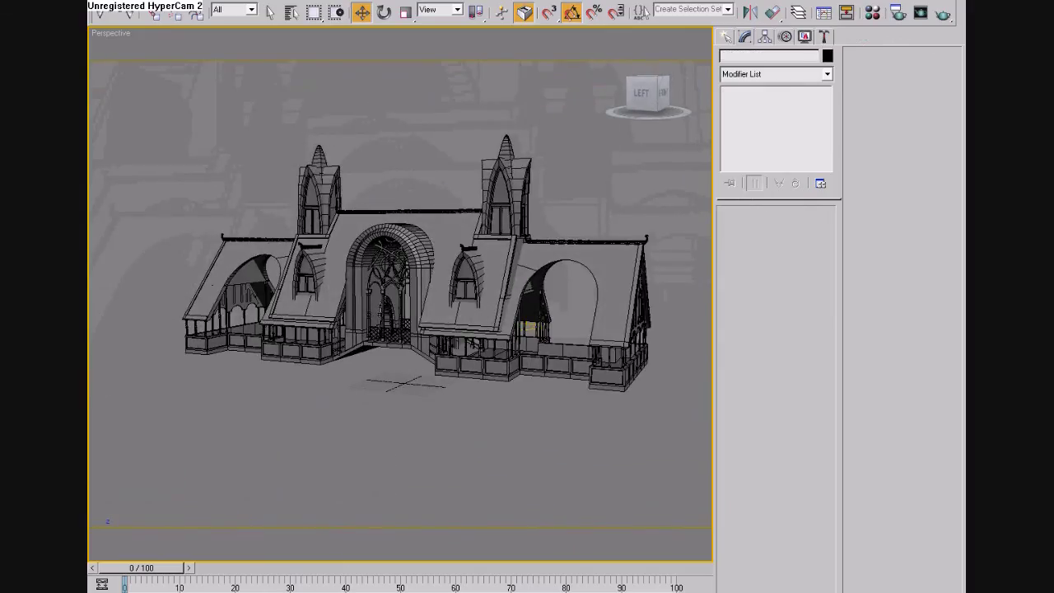
# Step: Zoom out to recentre the building and select the floor object
pyautogui.scroll(1, 365, 423)
pyautogui.scroll(2, 364, 429)
pyautogui.scroll(2, 366, 408)
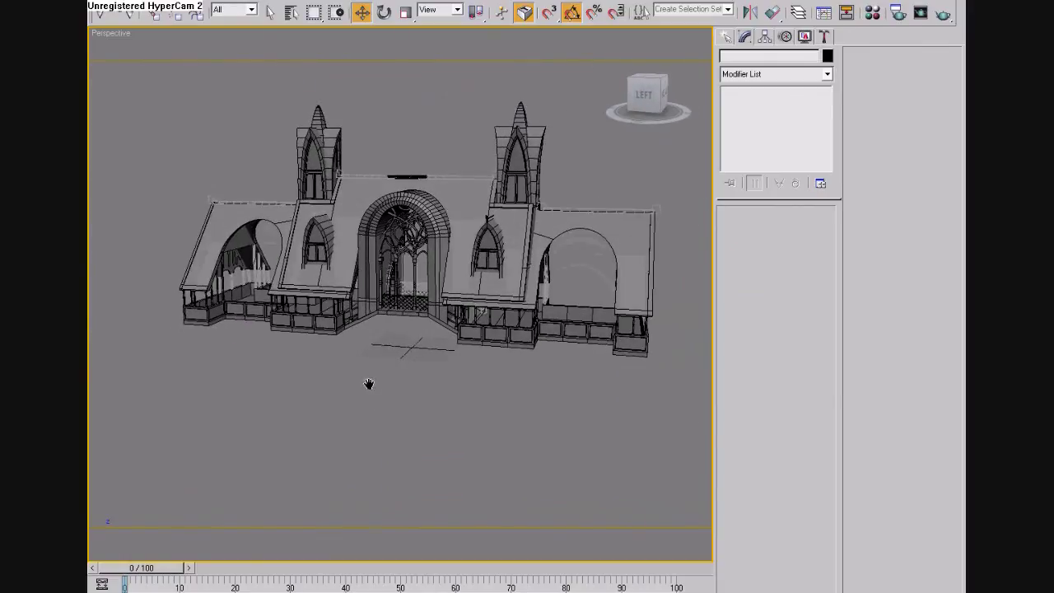
pyautogui.scroll(2, 367, 385)
pyautogui.keyDown('alt'); pyautogui.moveTo(368, 389); pyautogui.dragTo(347, 388, button='middle'); pyautogui.keyUp('alt')
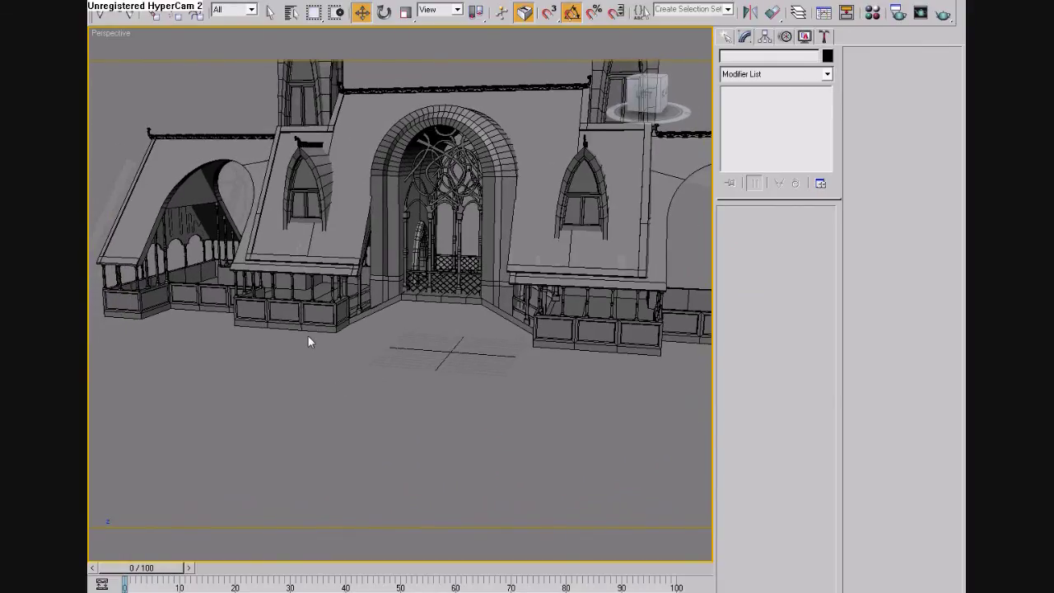
pyautogui.click(562, 346)
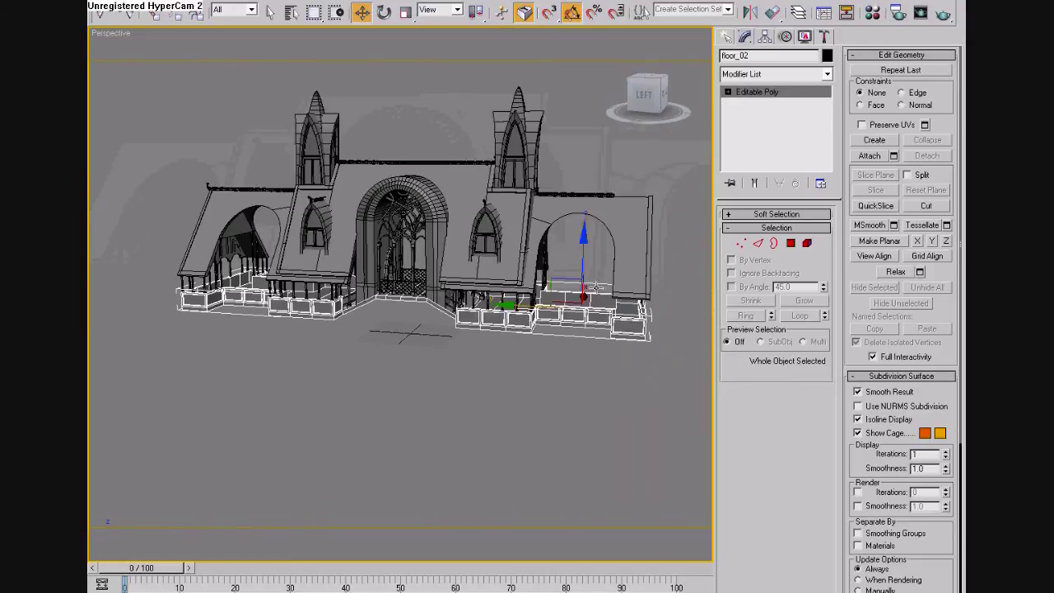
# Step: Shift-clone the floor downward as a copy named floor_03
pyautogui.scroll(-3, 562, 346)
pyautogui.keyDown('shift'); pyautogui.moveTo(572, 247); pyautogui.dragTo(577, 404); pyautogui.keyUp('shift')
pyautogui.click(528, 376)
pyautogui.press('4')
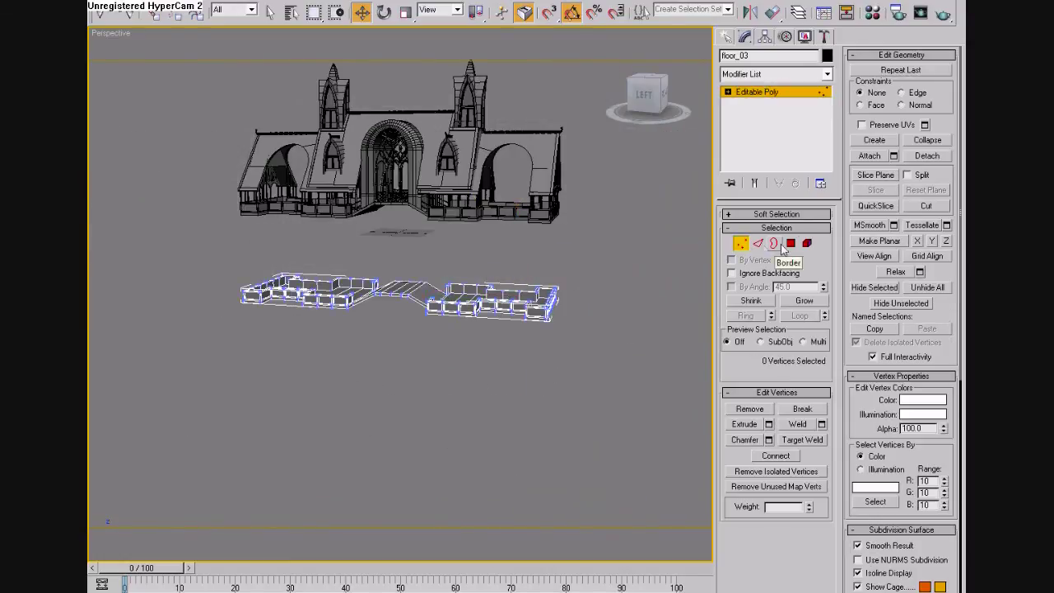
pyautogui.hotkey('alt', 'w')
pyautogui.hotkey('alt', 'w')
pyautogui.press('l')
# Step: Select the unwanted middle polygons and edges of floor_03 in the side view
pyautogui.moveTo(324, 263); pyautogui.dragTo(429, 333)
pyautogui.scroll(3, 433, 528)
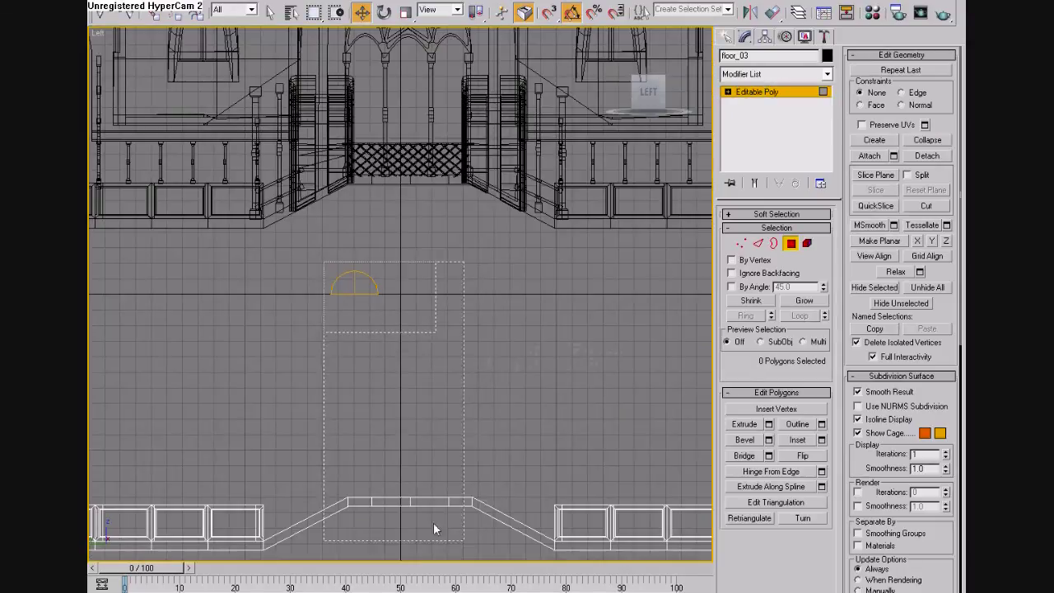
pyautogui.scroll(-3, 385, 459)
pyautogui.moveTo(124, 342); pyautogui.dragTo(667, 366)
pyautogui.click(341, 447)
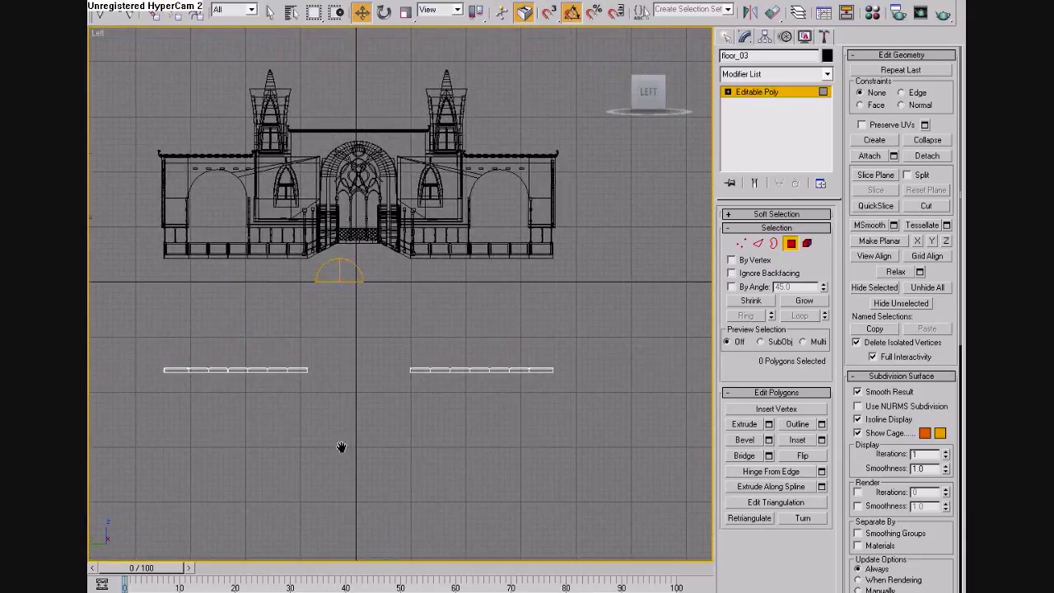
pyautogui.scroll(2, 341, 447)
pyautogui.moveTo(367, 383); pyautogui.dragTo(390, 417, button='middle')
pyautogui.moveTo(97, 305); pyautogui.dragTo(685, 361)
pyautogui.click(758, 243)
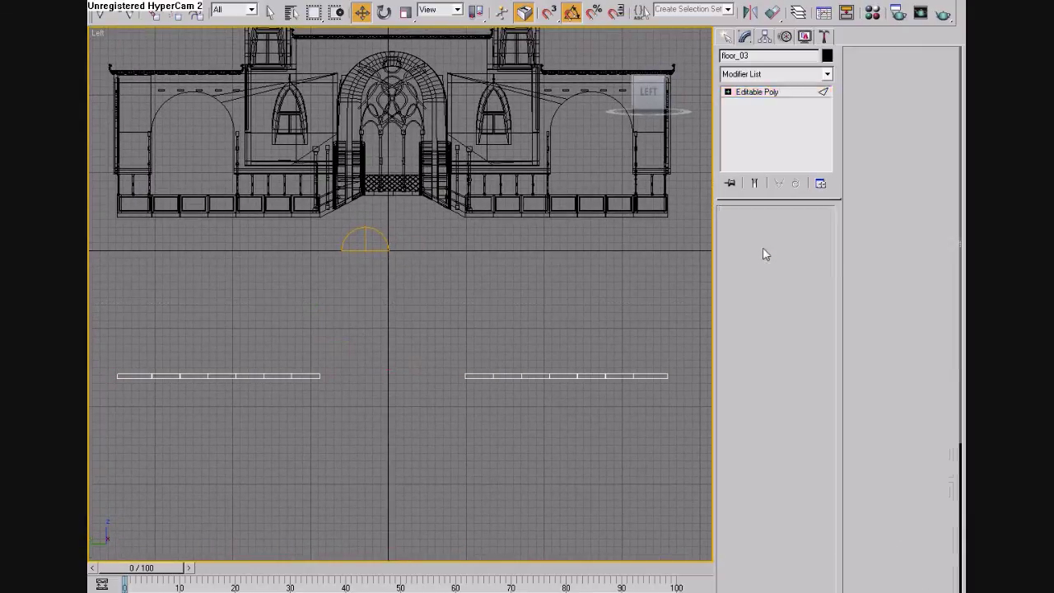
pyautogui.moveTo(378, 408); pyautogui.dragTo(288, 408, button='middle')
pyautogui.keyDown('ctrl'); pyautogui.click(388, 376); pyautogui.keyUp('ctrl')
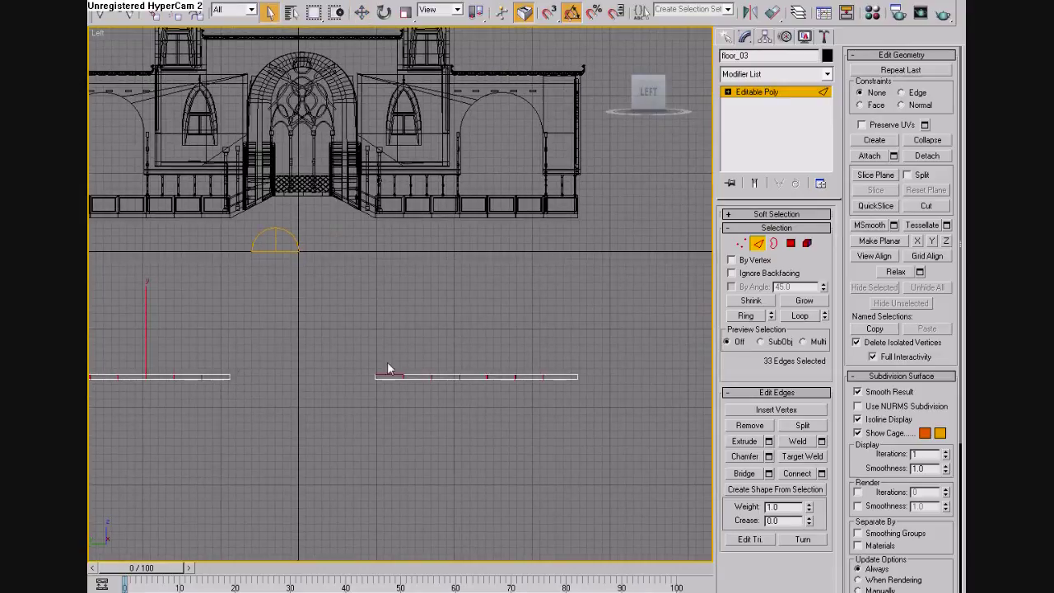
# Step: Select the open borders of both floor_03 strips
pyautogui.hotkey('alt', 'w')
pyautogui.hotkey('alt', 'w')
pyautogui.scroll(5, 409, 449)
pyautogui.moveTo(333, 390)
pyautogui.keyDown('alt'); pyautogui.mouseDown(button='middle')
pyautogui.moveTo(263, 390)
pyautogui.moveTo(442, 393)
pyautogui.moveTo(577, 346)
pyautogui.mouseUp(button='middle'); pyautogui.keyUp('alt')
pyautogui.press('3')
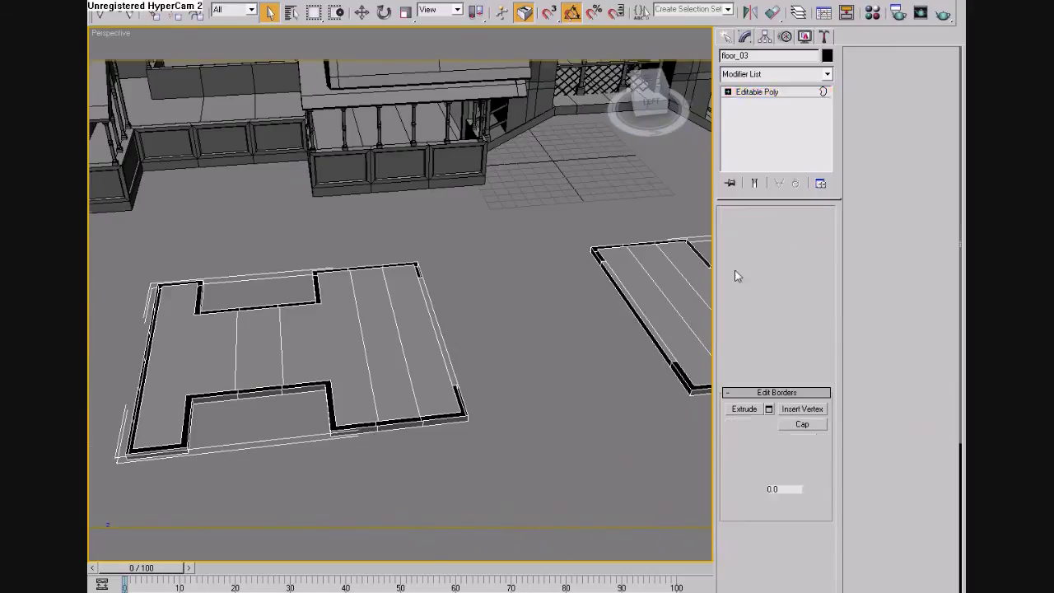
pyautogui.moveTo(472, 419)
pyautogui.keyDown('alt'); pyautogui.mouseDown(button='middle')
pyautogui.moveTo(444, 393)
pyautogui.moveTo(435, 410)
pyautogui.mouseUp(button='middle'); pyautogui.keyUp('alt')
pyautogui.click(790, 243)
pyautogui.press('l')
pyautogui.moveTo(104, 250); pyautogui.dragTo(796, 332)
pyautogui.click(774, 244)
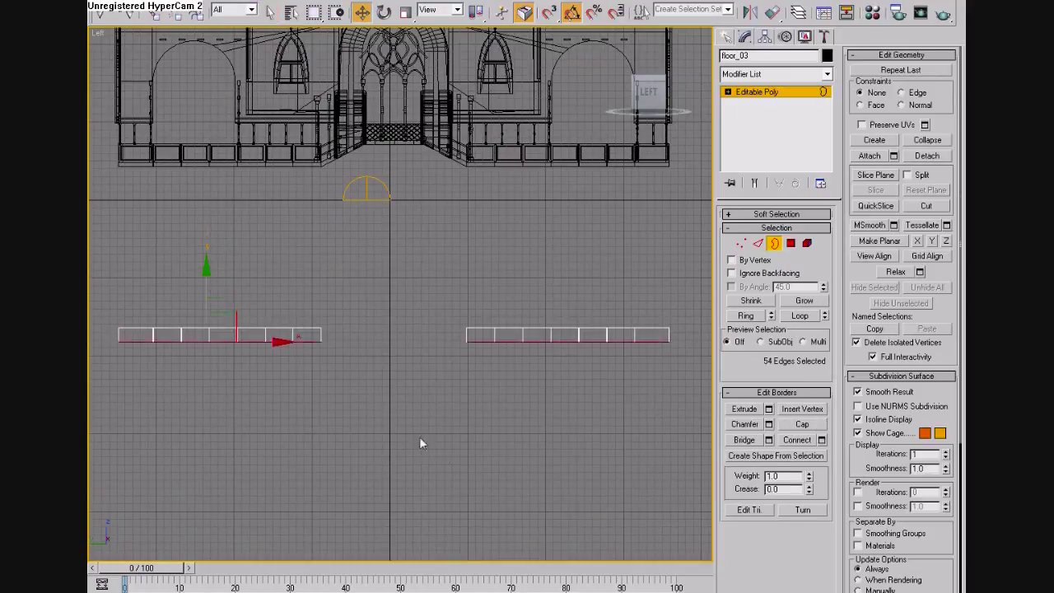
# Step: Reframe the perspective view on the house and slab sides in border mode
pyautogui.press('p')
pyautogui.click(791, 243)
pyautogui.scroll(2, 449, 396)
pyautogui.click(448, 396)
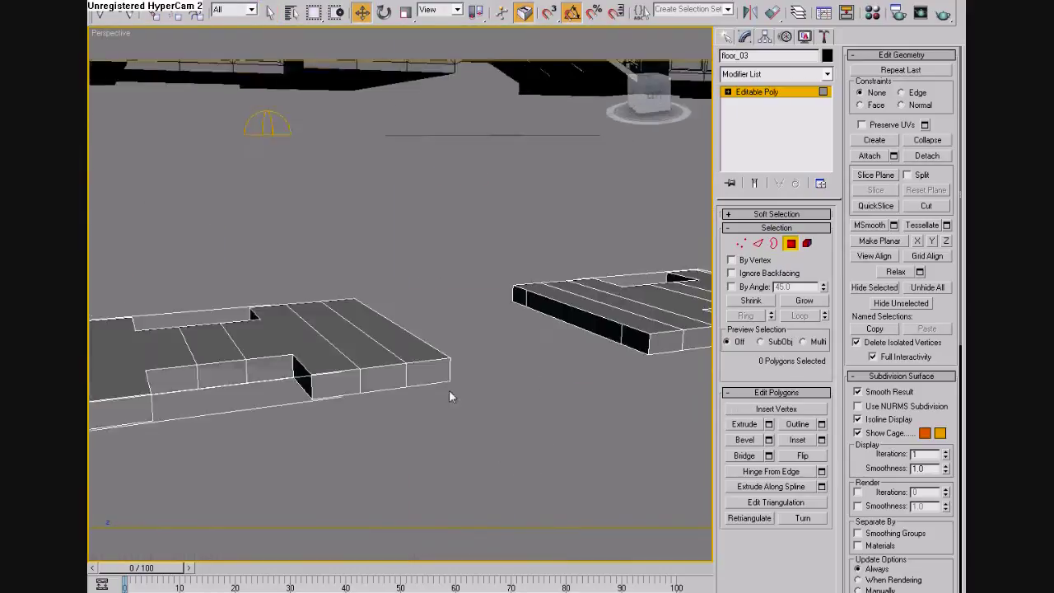
pyautogui.scroll(-5, 449, 397)
pyautogui.keyDown('alt'); pyautogui.moveTo(420, 389); pyautogui.dragTo(442, 404, button='middle'); pyautogui.keyUp('alt')
pyautogui.press('3')
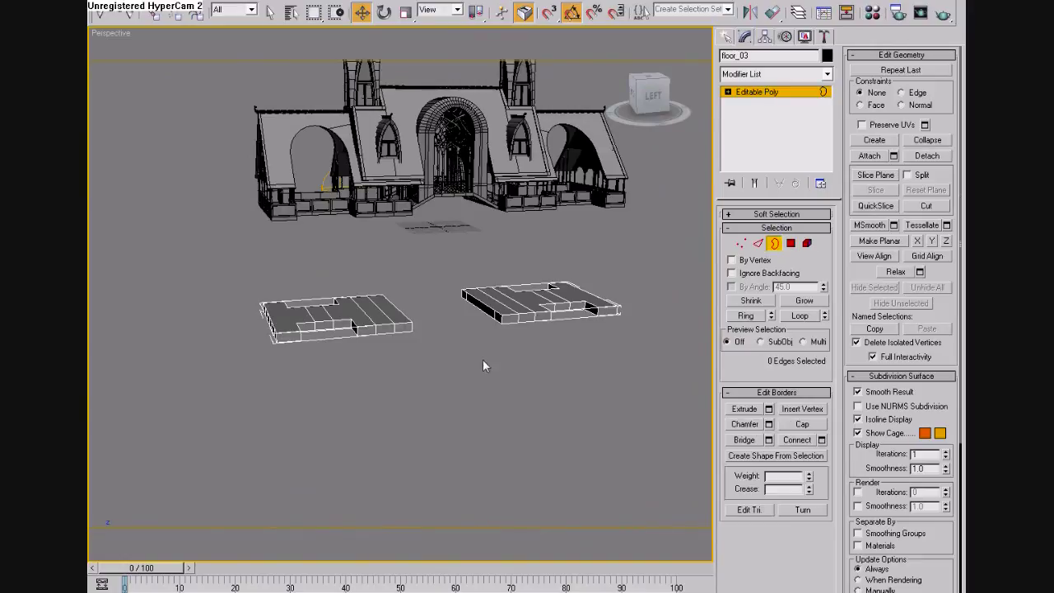
pyautogui.keyDown('alt'); pyautogui.moveTo(323, 257); pyautogui.dragTo(338, 385, button='middle'); pyautogui.keyUp('alt')
# Step: Extrude the slab borders downward and scale them so the sides slope
pyautogui.keyDown('shift'); pyautogui.moveTo(324, 334); pyautogui.dragTo(318, 326); pyautogui.keyUp('shift')
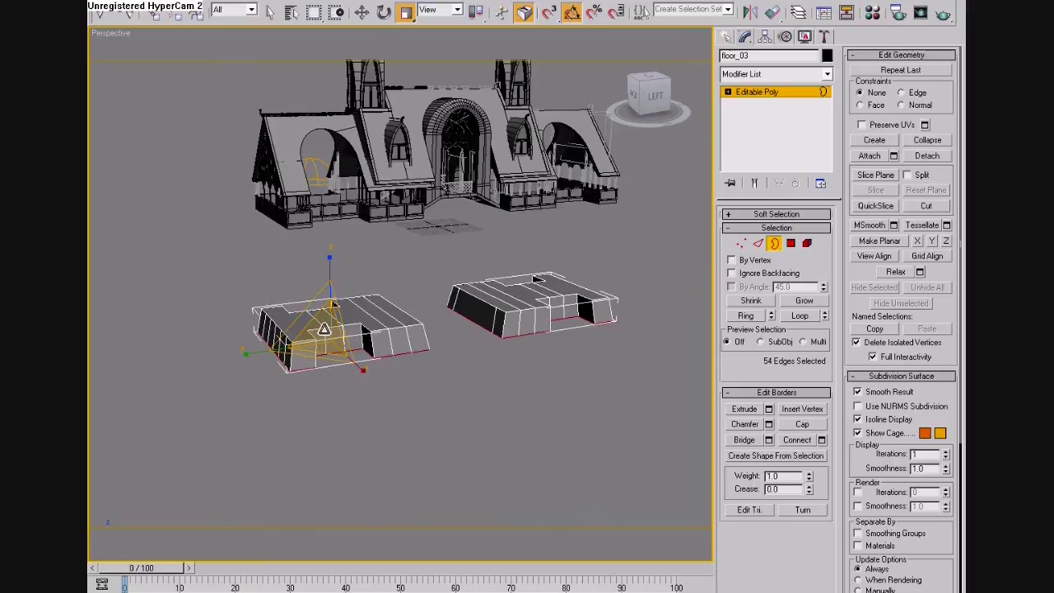
pyautogui.press('w')
pyautogui.keyDown('shift'); pyautogui.moveTo(326, 284); pyautogui.dragTo(362, 390); pyautogui.keyUp('shift')
pyautogui.press('r')
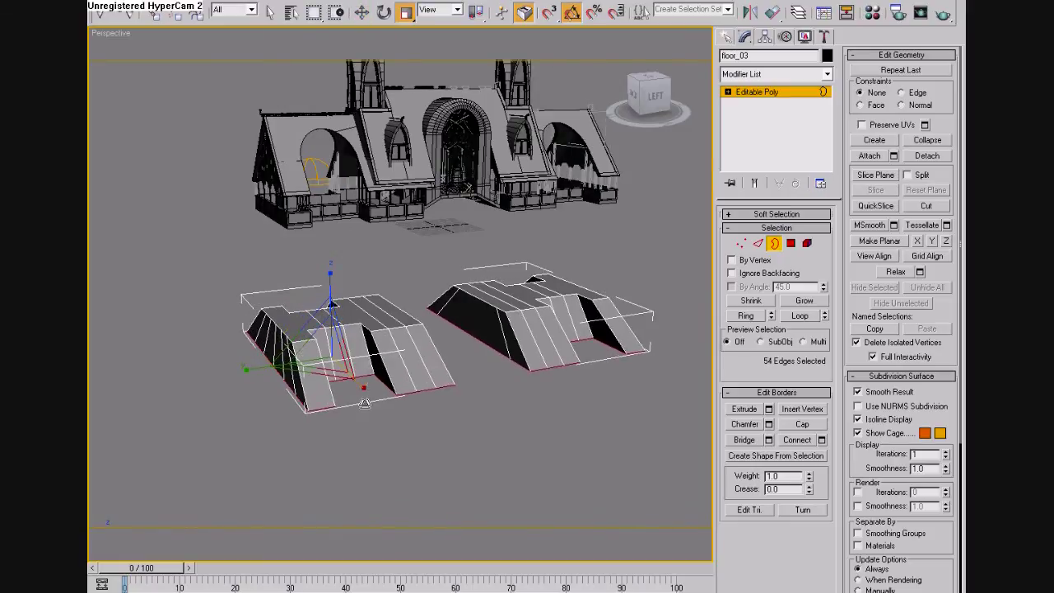
pyautogui.press('3')
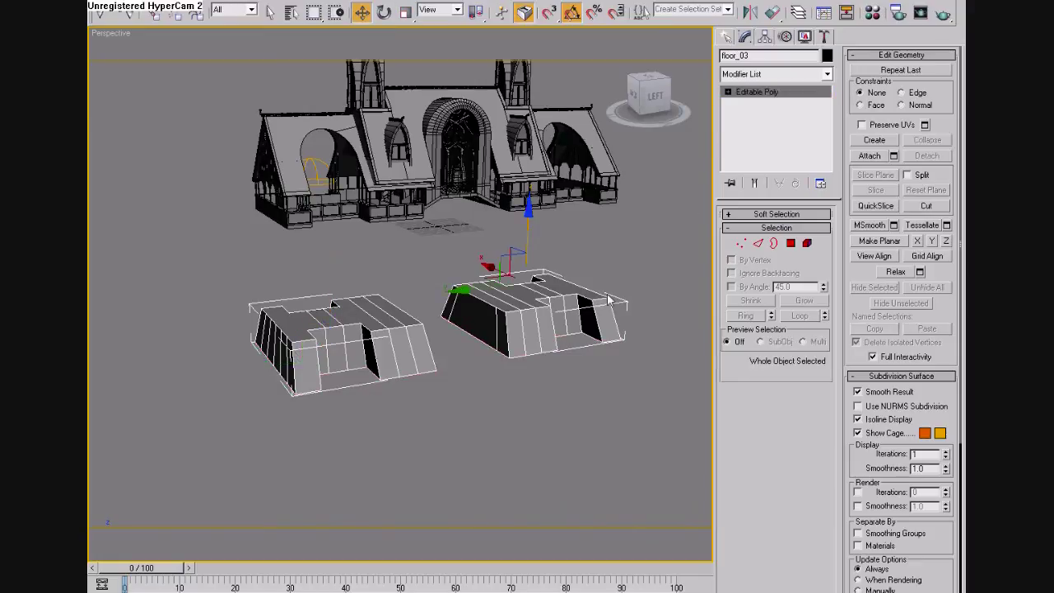
pyautogui.press('w')
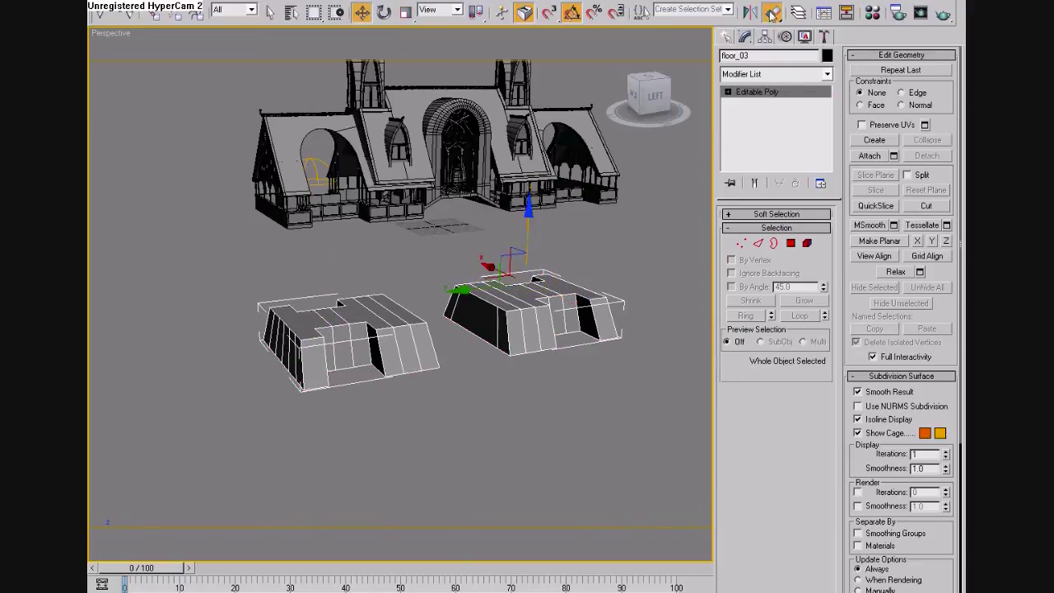
# Step: Align the slabs to floor_02 and nudge them slightly left
pyautogui.click(772, 14)
pyautogui.click(460, 201)
pyautogui.click(532, 430)
pyautogui.hotkey('alt', 'w')
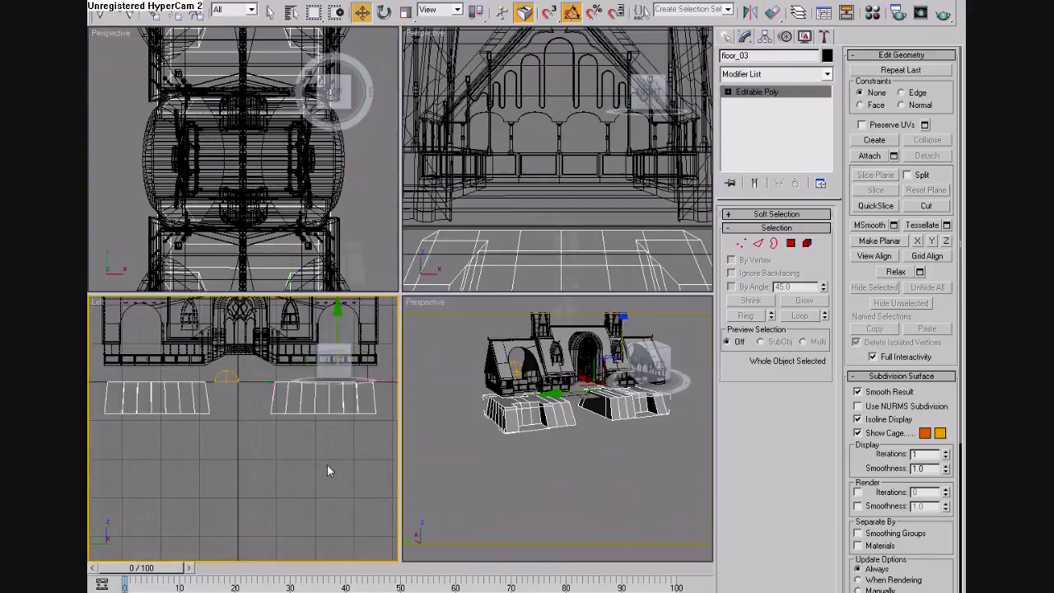
pyautogui.hotkey('alt', 'w')
pyautogui.moveTo(642, 262); pyautogui.dragTo(637, 262)
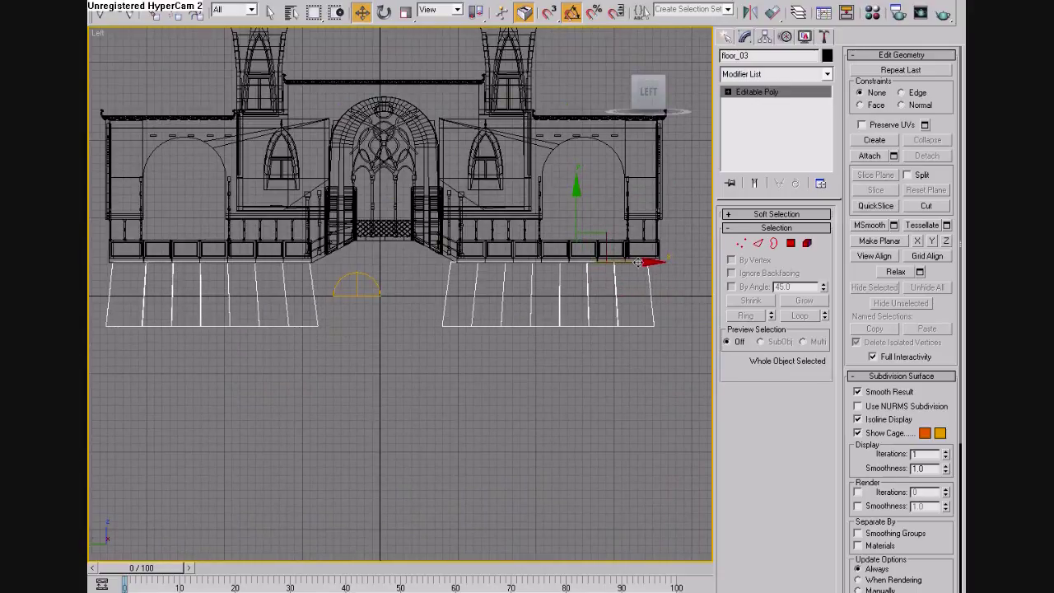
# Step: Select the right slab element, leave sub-object editing and clear the selection
pyautogui.click(806, 243)
pyautogui.click(615, 296)
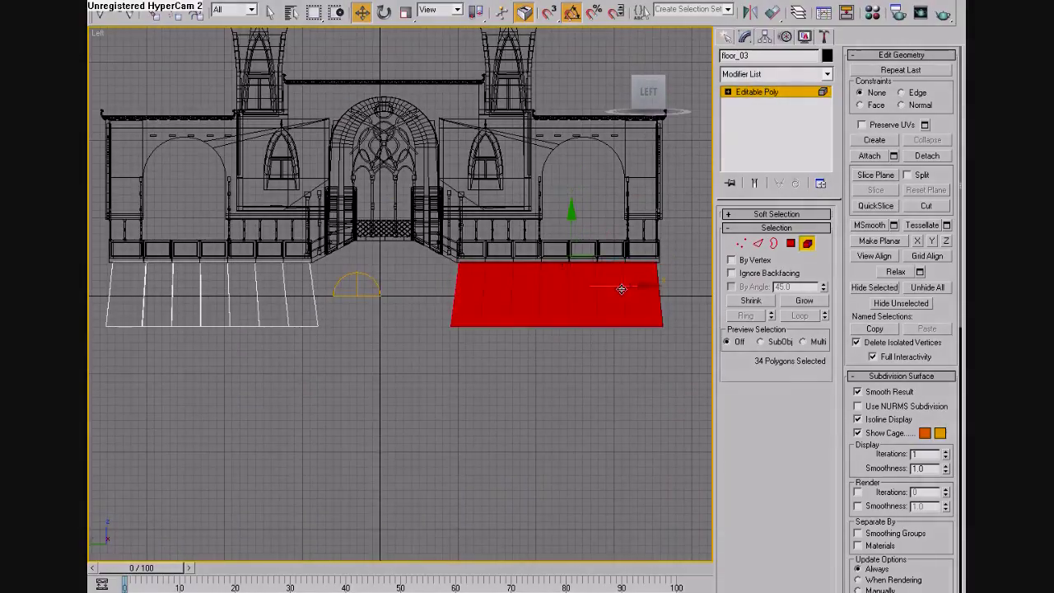
pyautogui.click(757, 92)
pyautogui.hotkey('alt', 'w')
pyautogui.click(575, 479)
pyautogui.hotkey('alt', 'w')
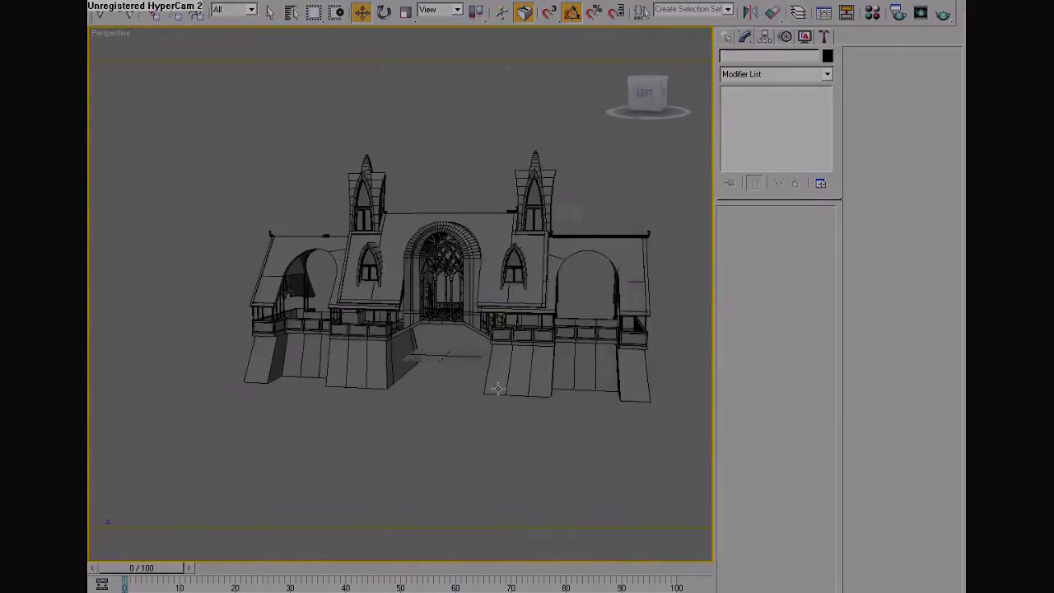
pyautogui.keyDown('alt'); pyautogui.moveTo(497, 389); pyautogui.dragTo(471, 393, button='middle'); pyautogui.keyUp('alt')
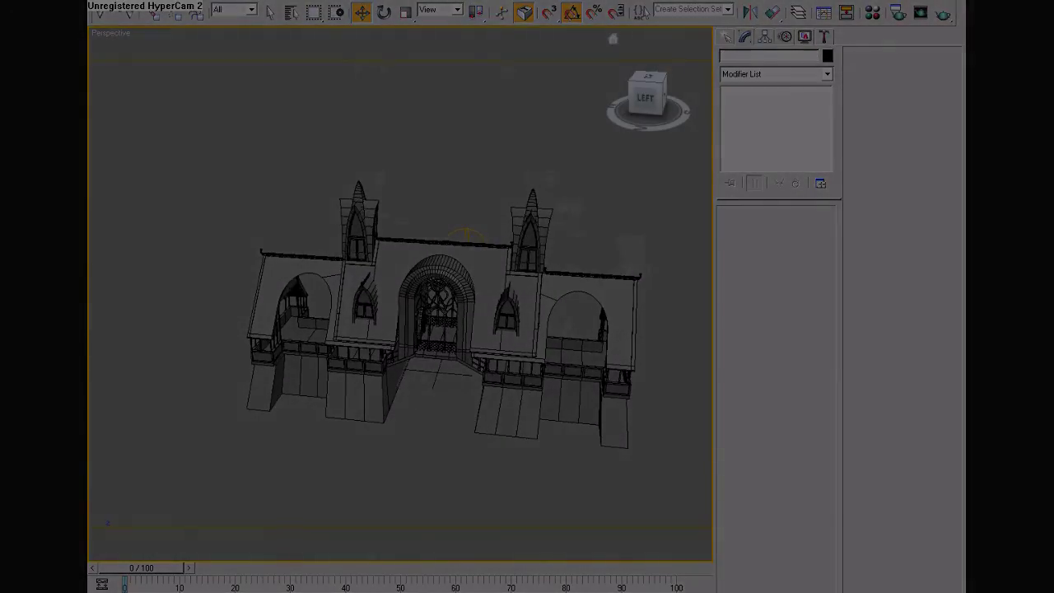